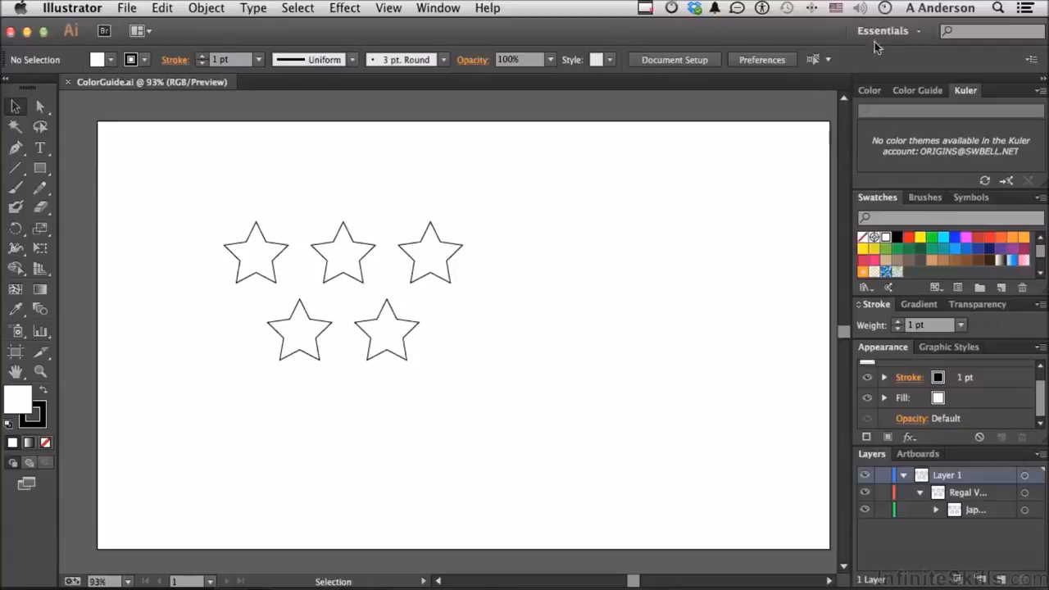
Step: Detach the Color Guide panel from the dock, float it over the artboard and enlarge it to show every color row
left_click(909, 91)
left_click_drag(909, 91, 571, 160)
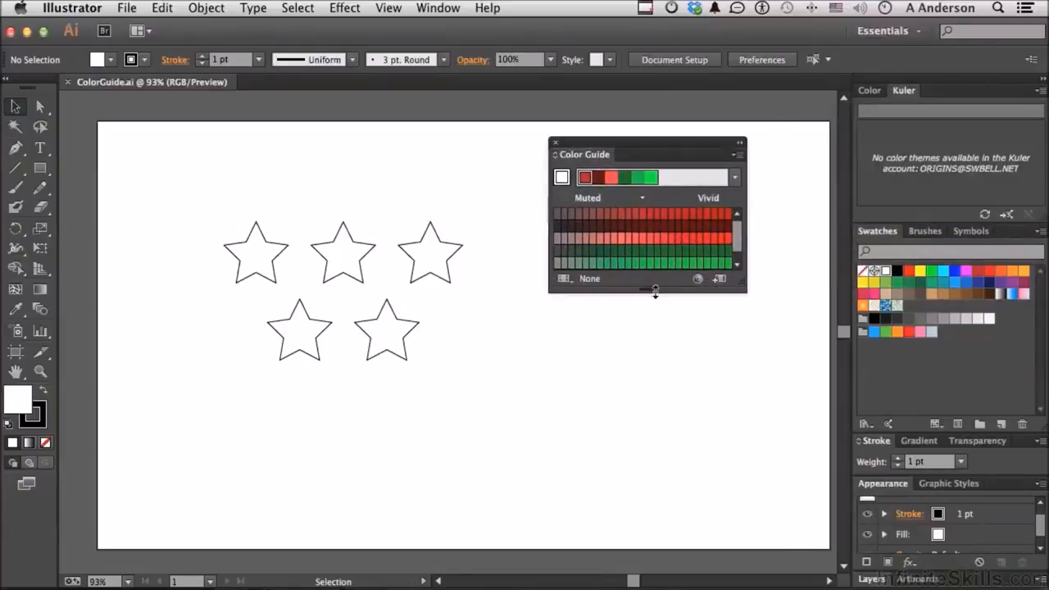
left_click_drag(654, 293, 662, 356)
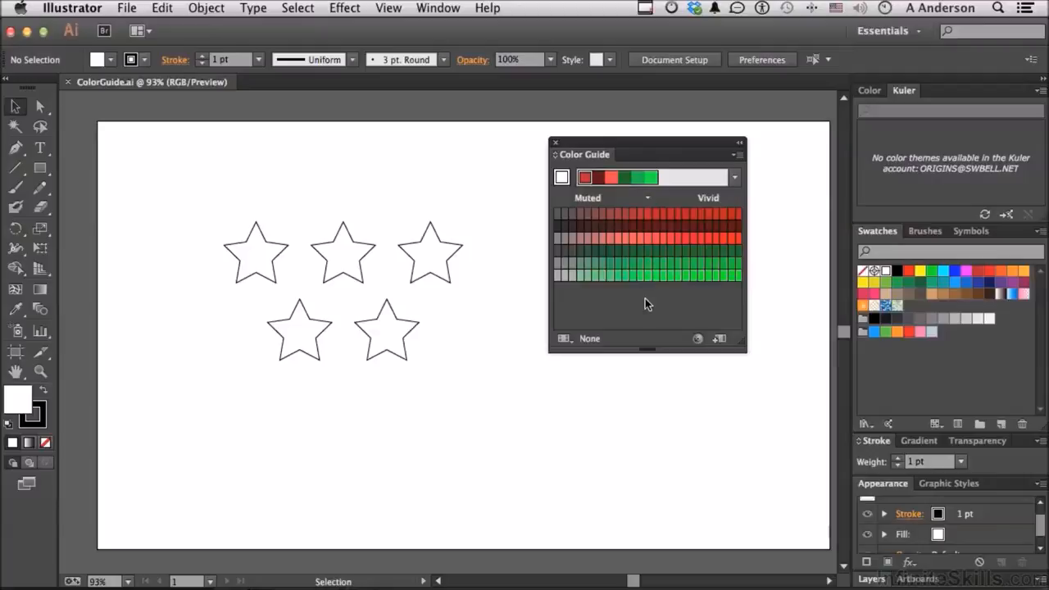
Step: Base the color guide on the light blue group swatch, pick its dark orange harmony color as fill, and apply the Analogous 2 harmony rule
left_click(873, 332)
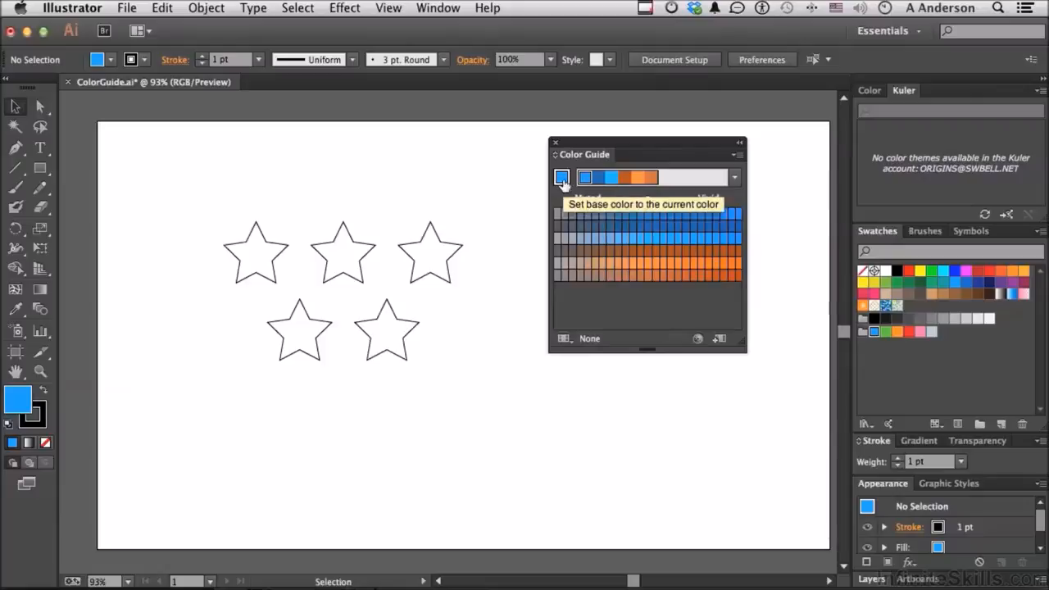
left_click(629, 179)
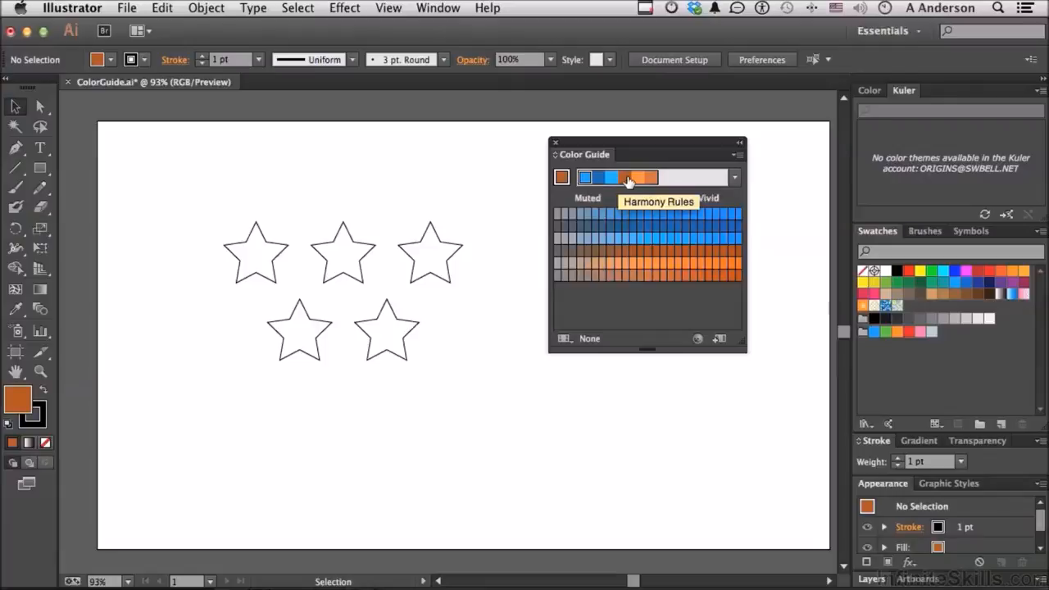
left_click(733, 177)
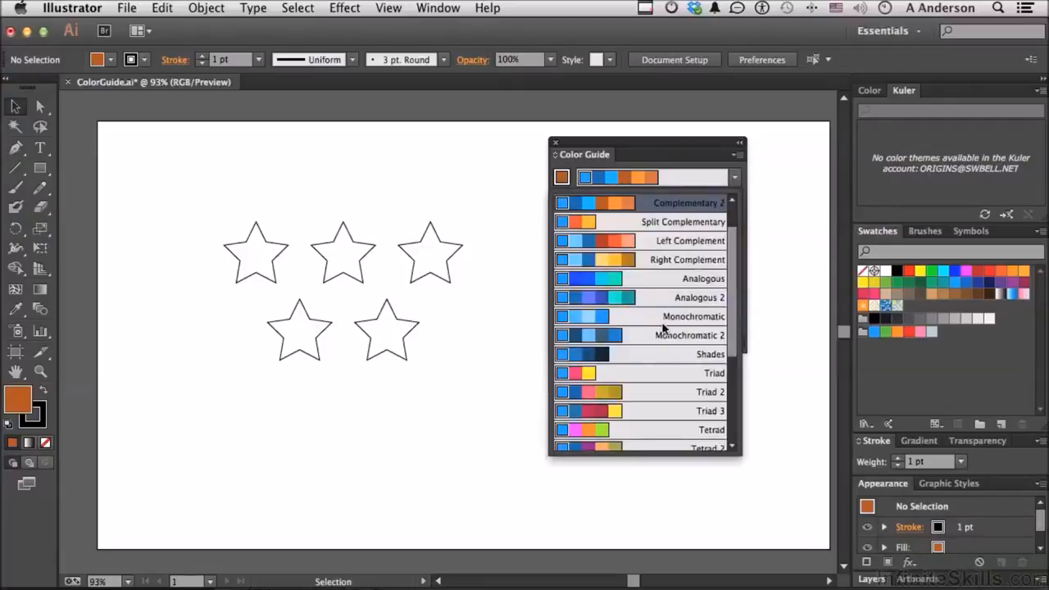
left_click(610, 297)
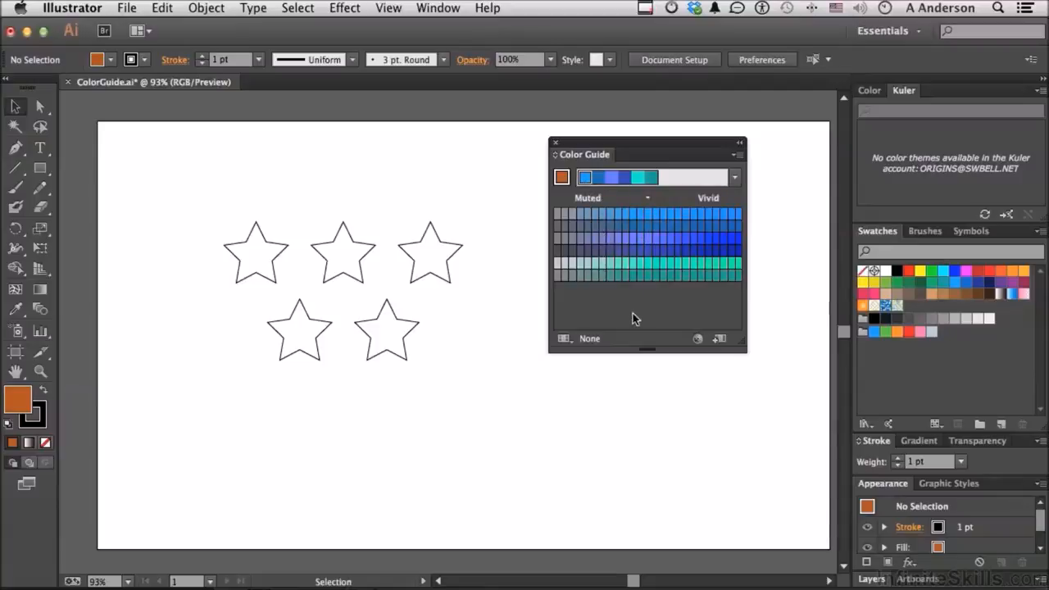
Step: Configure the Color Guide options to 10 steps with a variation of 100%
left_click(739, 156)
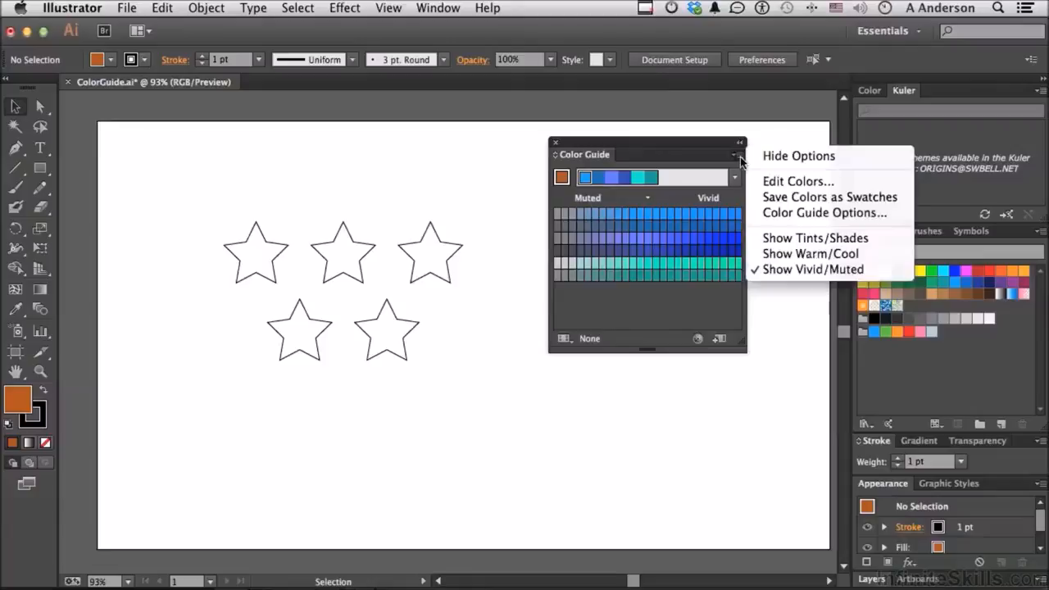
left_click(767, 214)
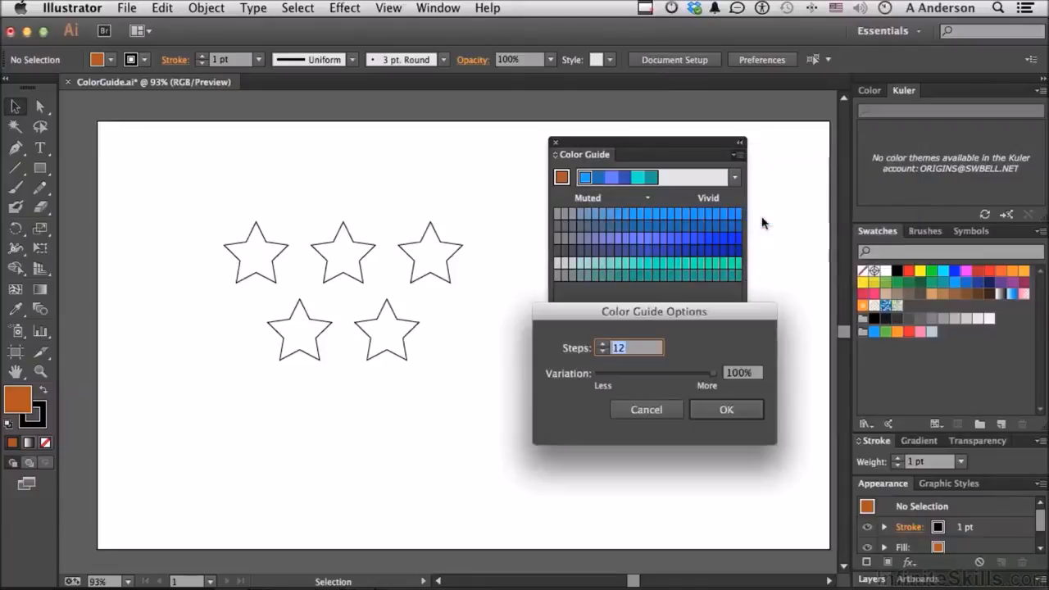
left_click_drag(691, 317, 687, 352)
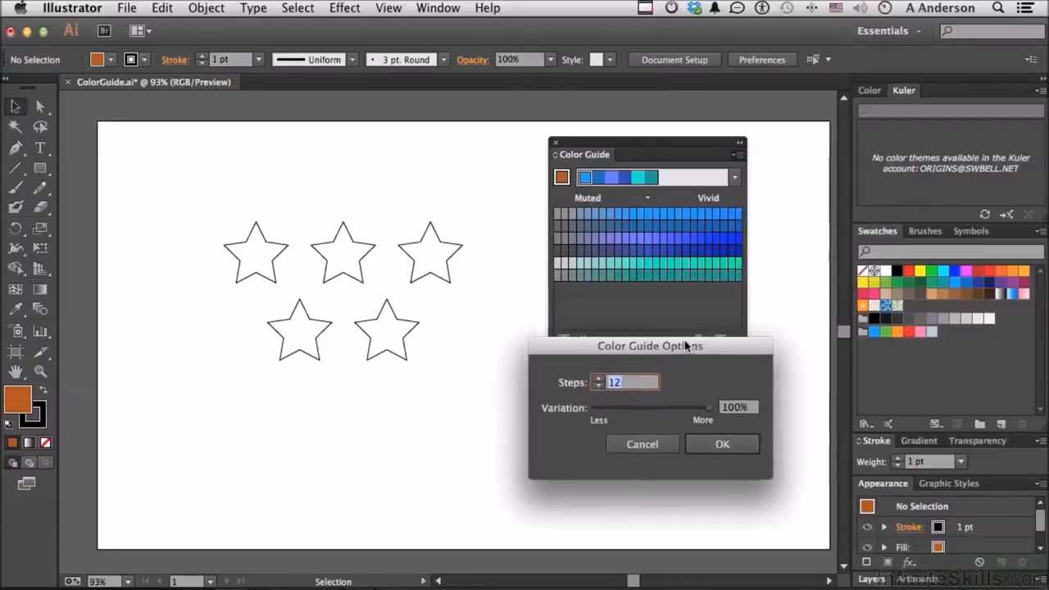
left_click(599, 384)
left_click(599, 384)
left_click(599, 384)
left_click(599, 384)
left_click(599, 379)
left_click(599, 379)
left_click(599, 380)
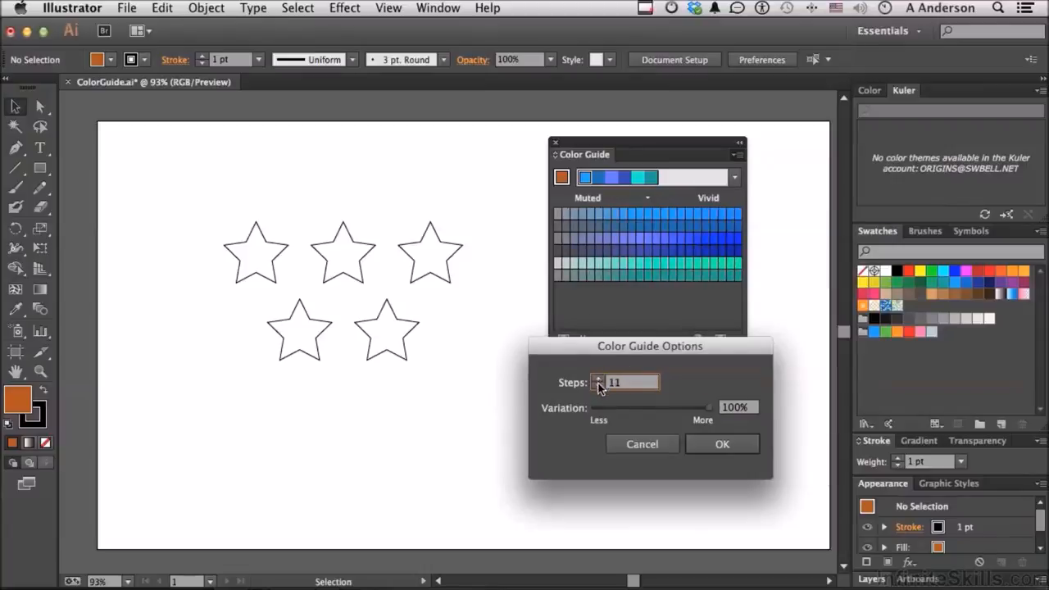
left_click(599, 385)
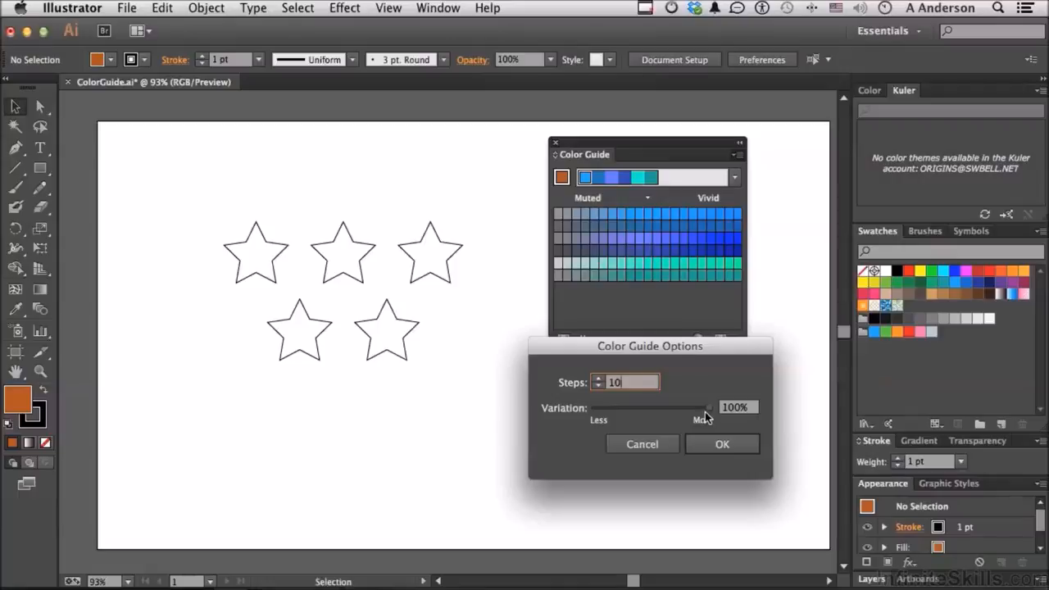
left_click_drag(705, 418, 749, 415)
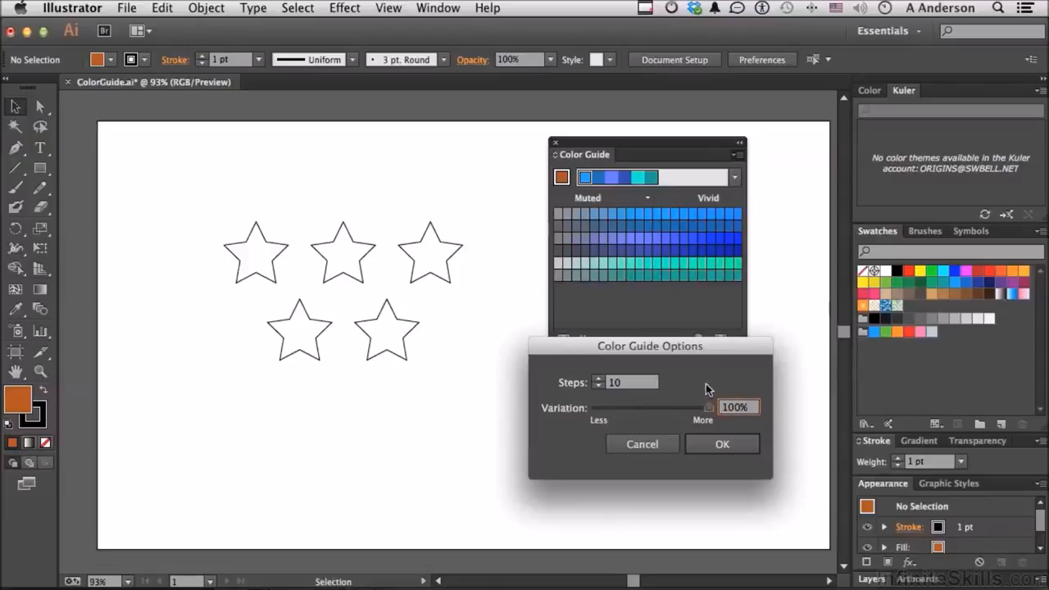
left_click(710, 445)
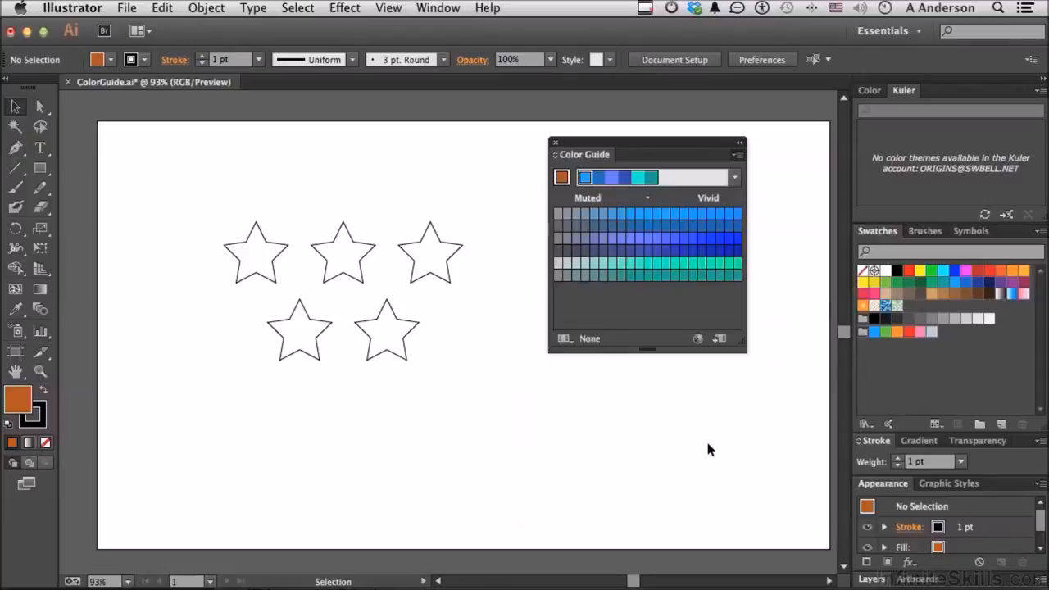
Step: Fill the two outer stars of the upper row with a muted indigo from the color guide
left_click(437, 266)
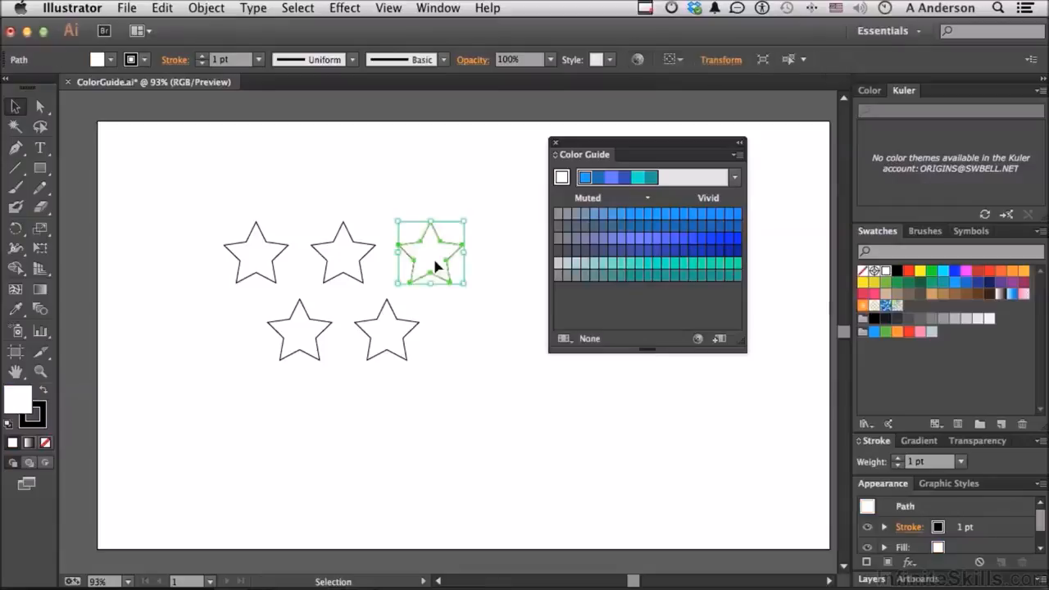
left_click(248, 269, "shift")
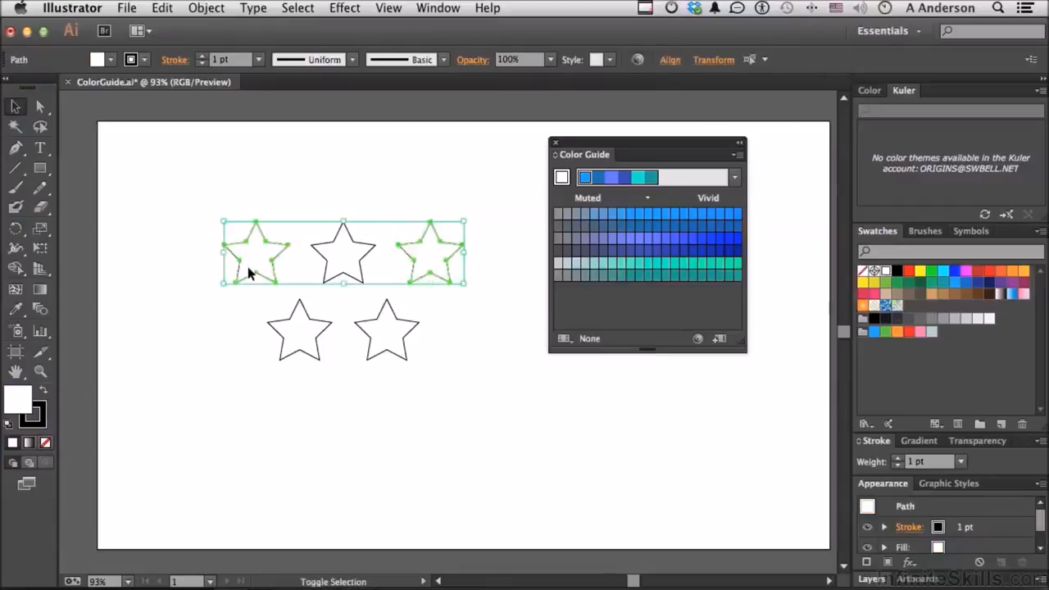
left_click(611, 253)
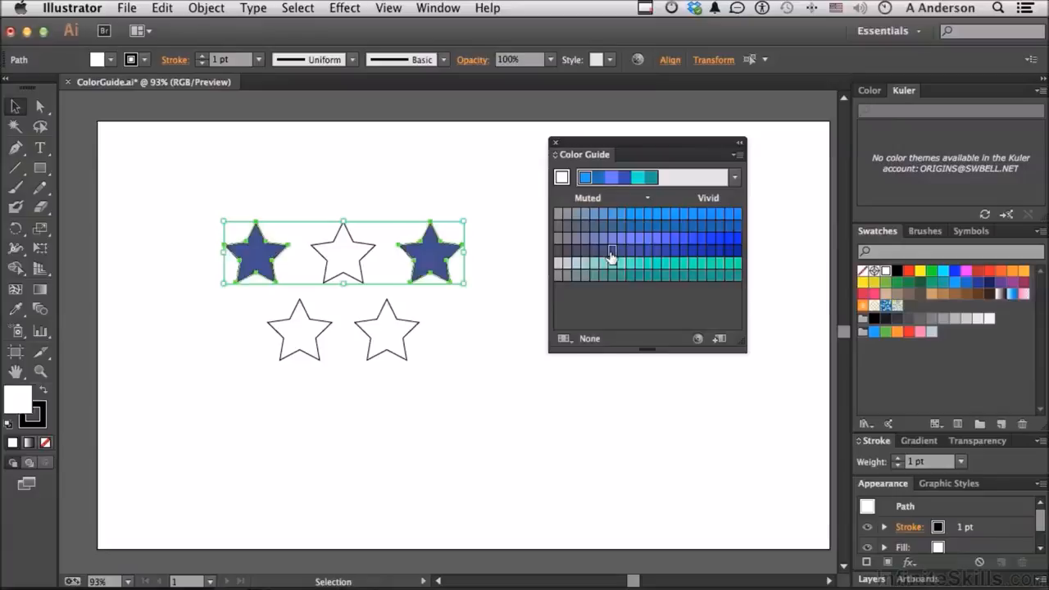
Step: Fill the upper middle star with muted blue, the first lower star with teal and the second with vivid blue from the color guide
left_click(349, 263)
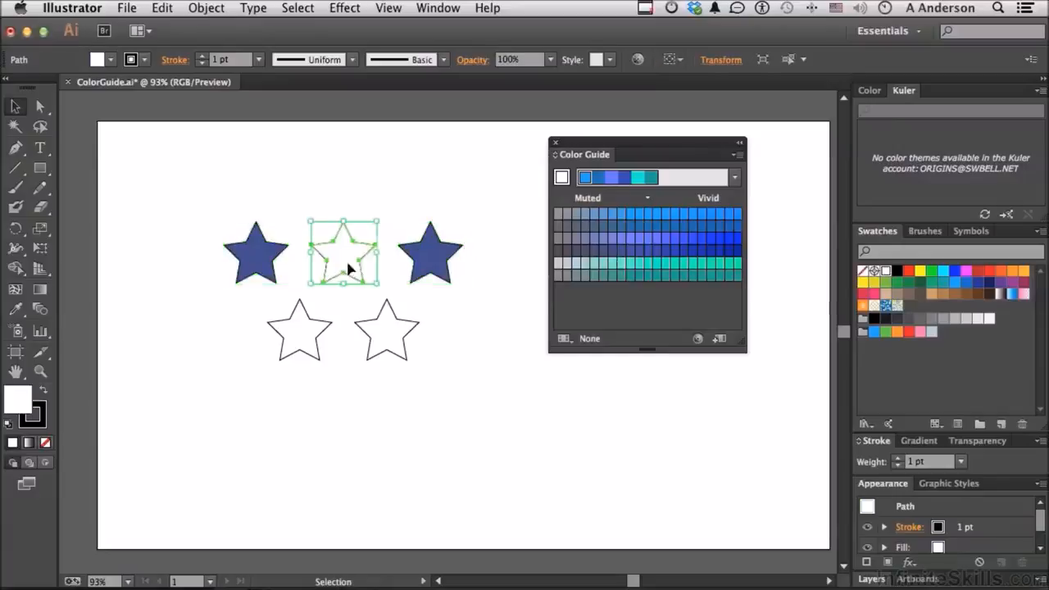
left_click(584, 215)
left_click(305, 354)
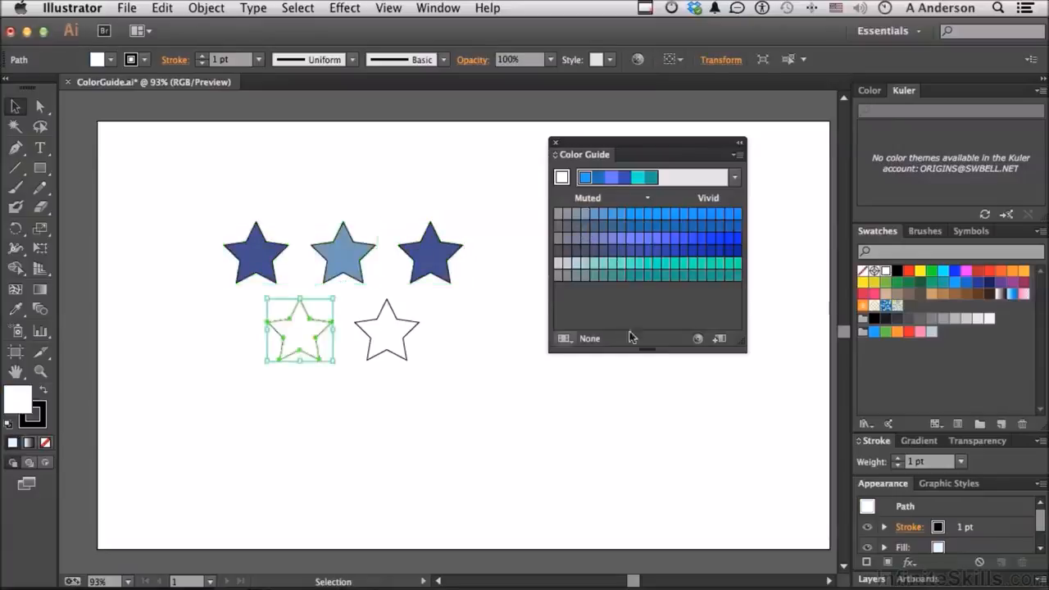
left_click(702, 277)
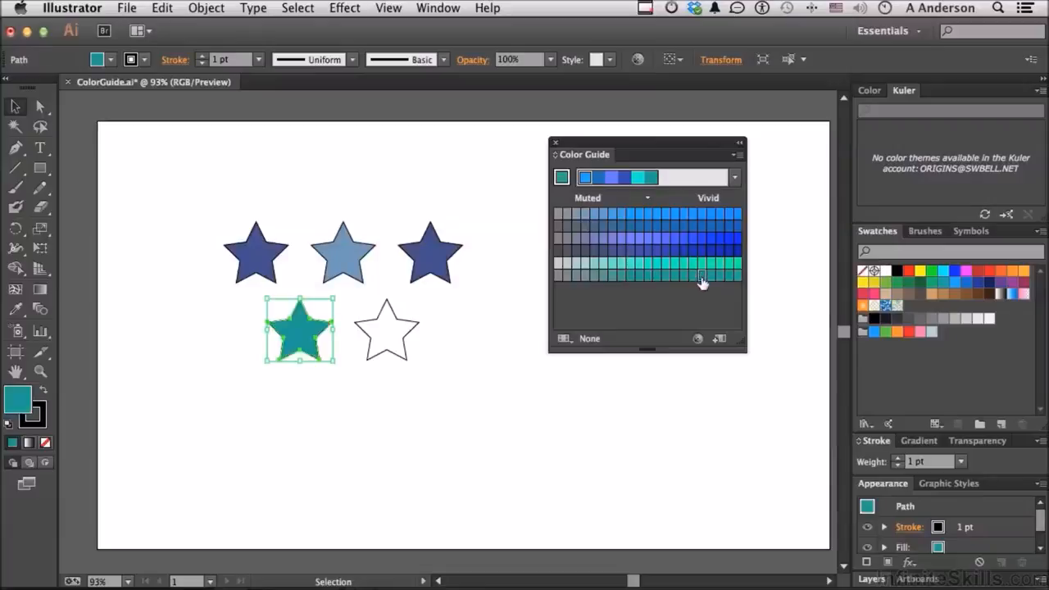
left_click(394, 345)
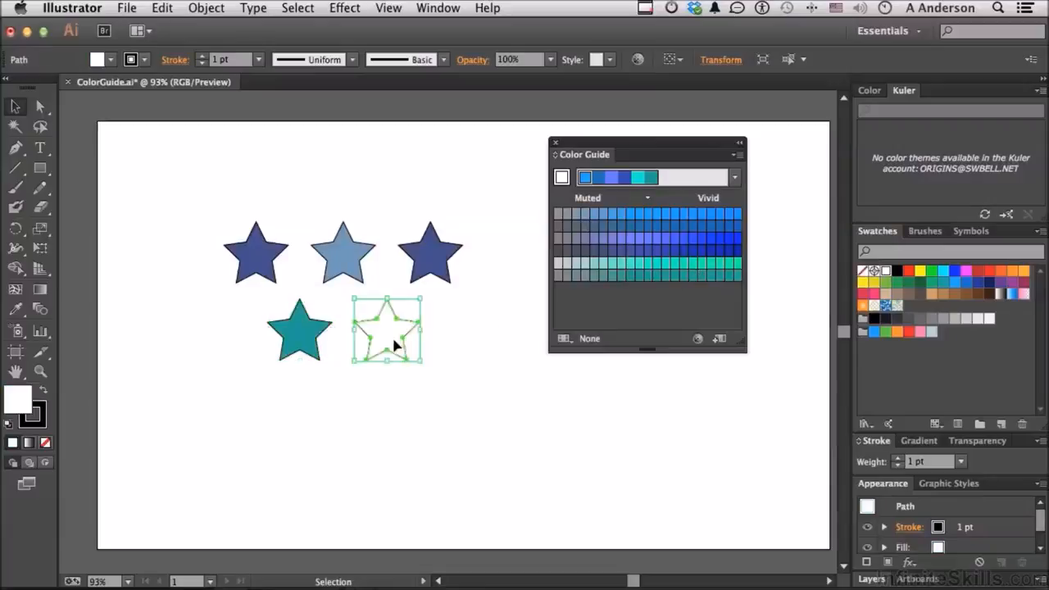
left_click(720, 214)
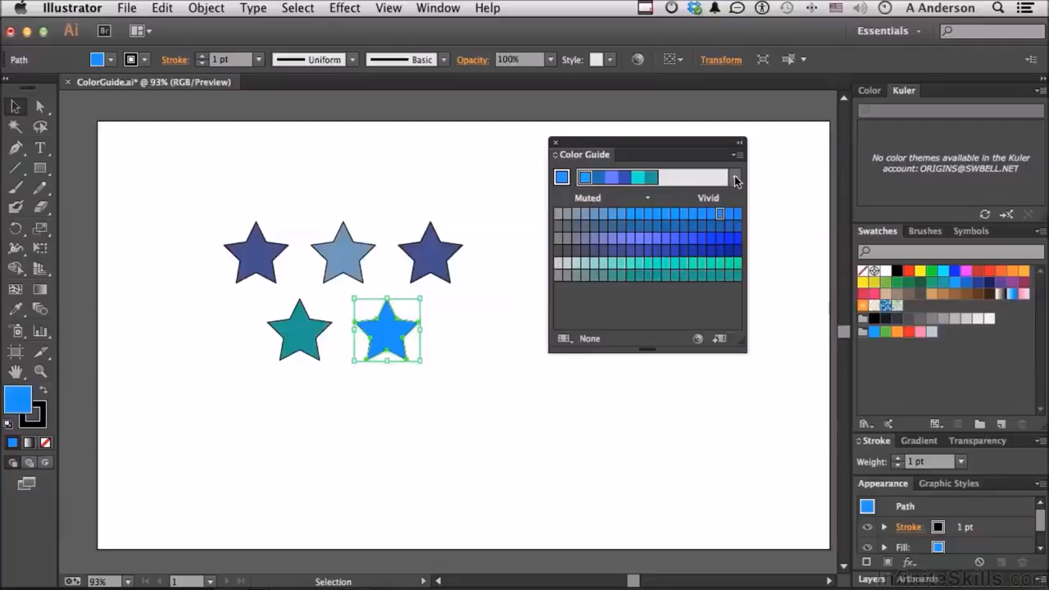
left_click(735, 177)
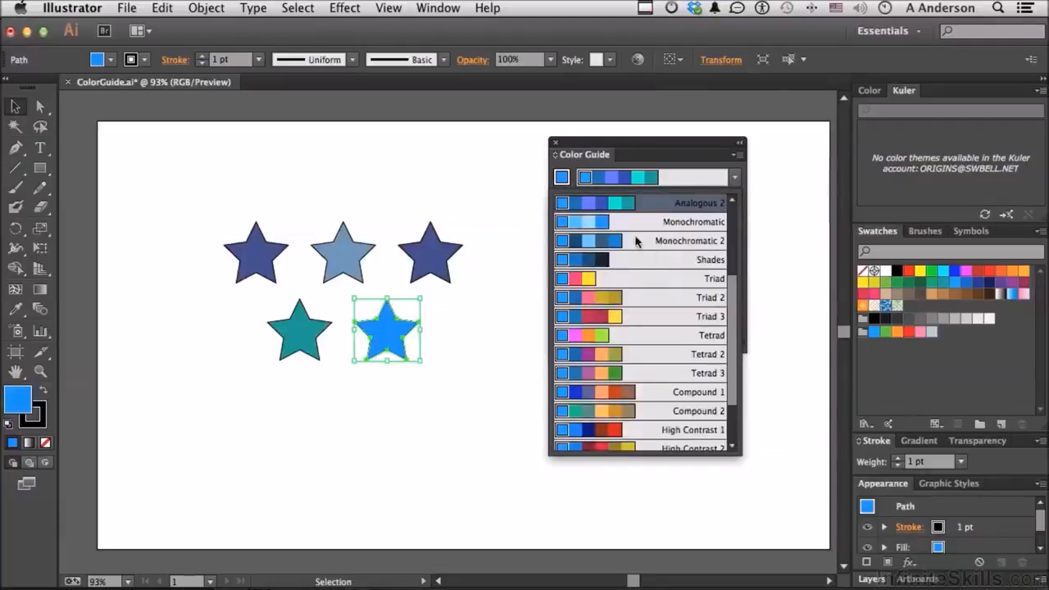
scroll(636, 240, "down", 3)
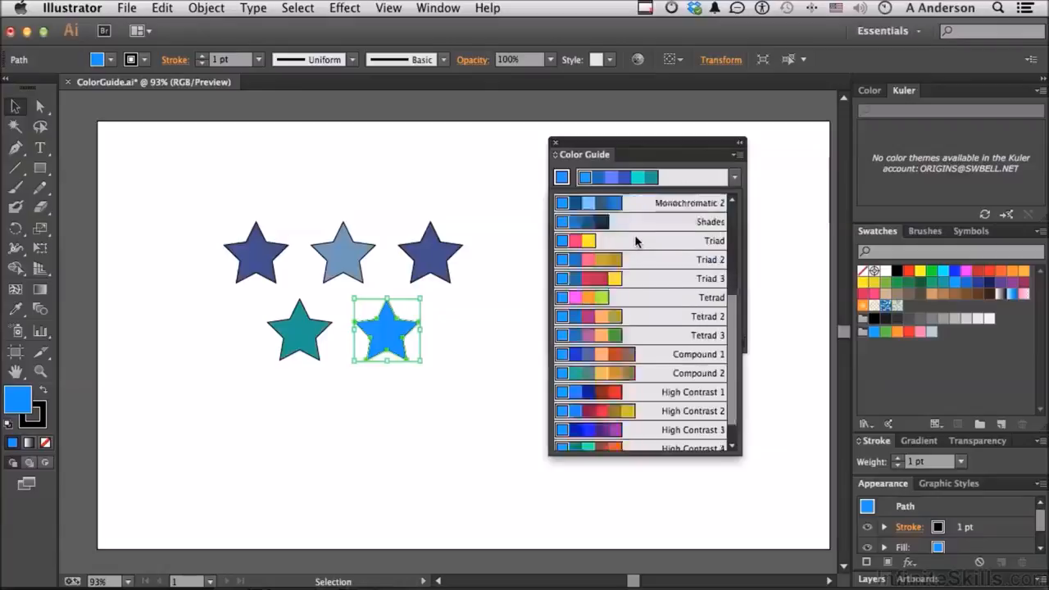
scroll(636, 240, "up", 5)
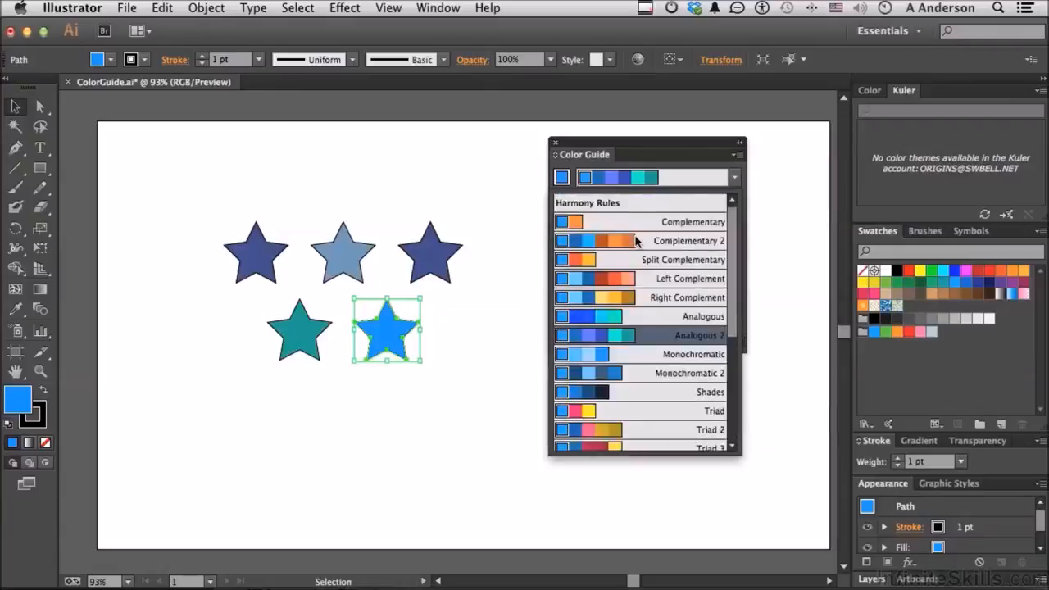
left_click(677, 159)
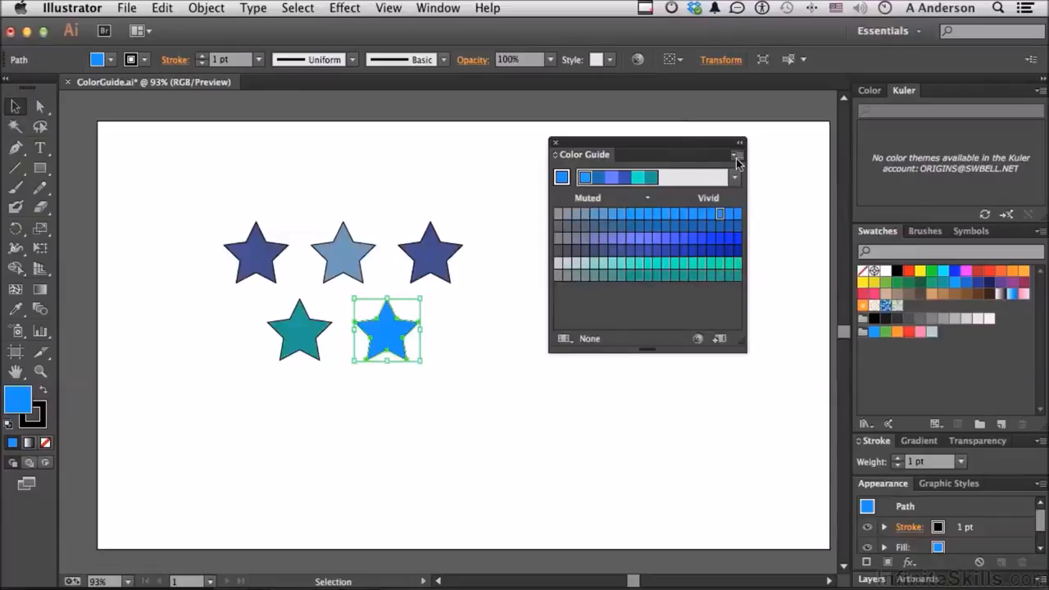
Step: Show the color guide variations as Tints/Shades, and switch them to Warm/Cool
left_click(737, 156)
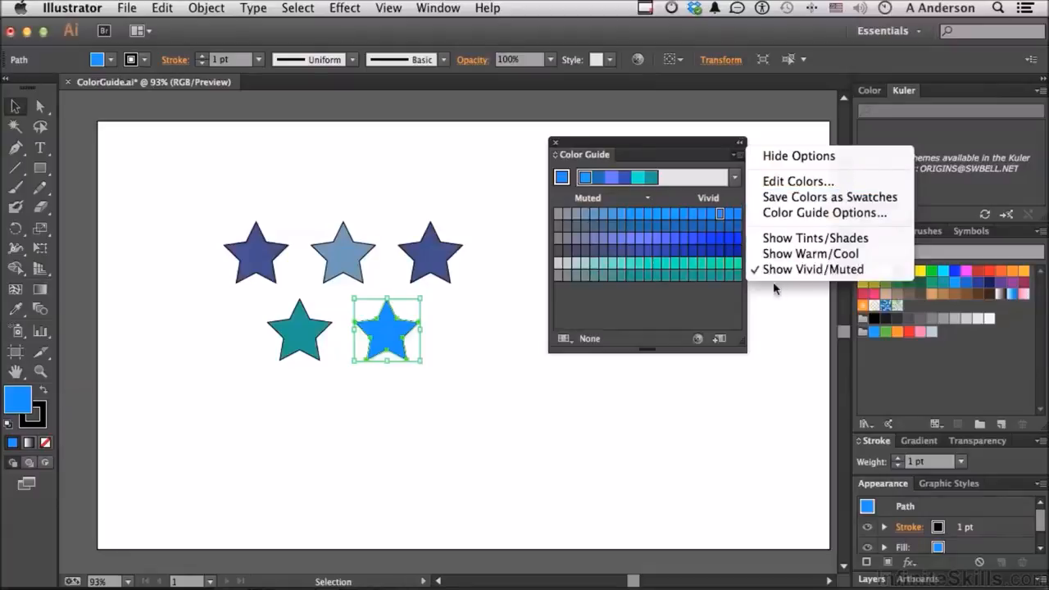
left_click(788, 239)
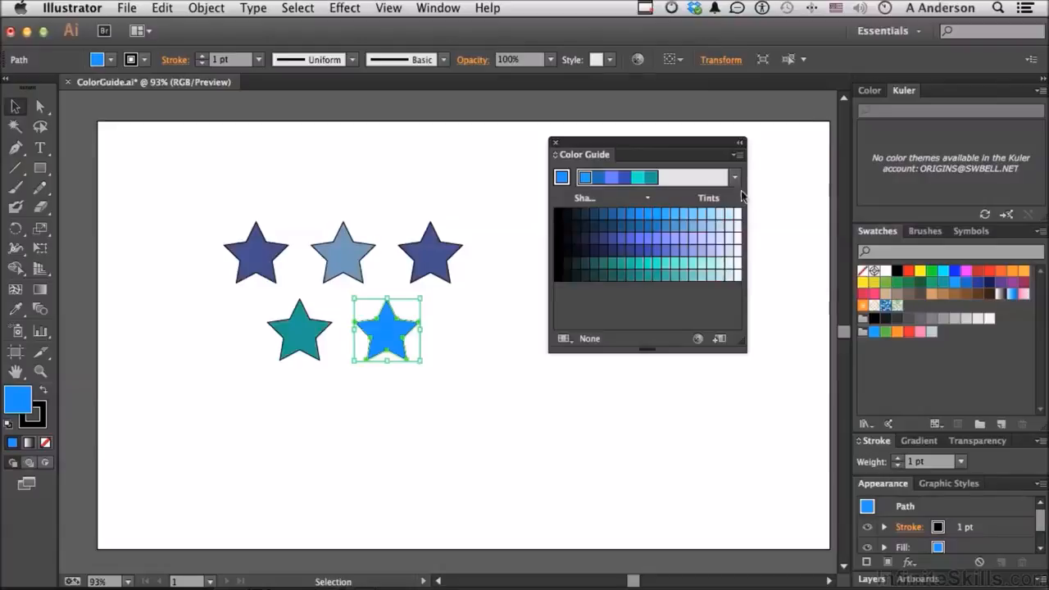
left_click(737, 154)
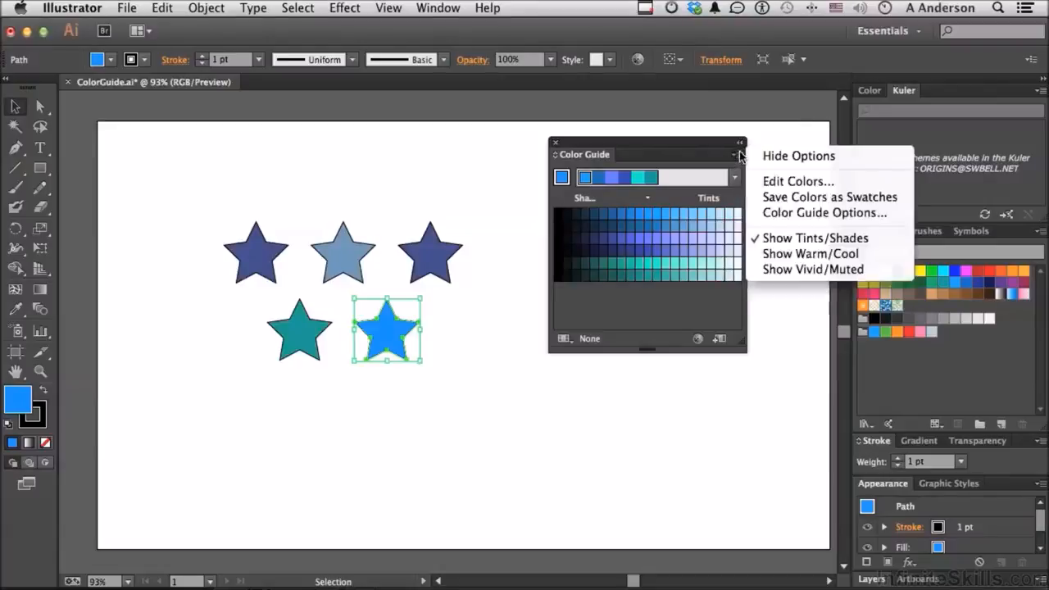
left_click(780, 255)
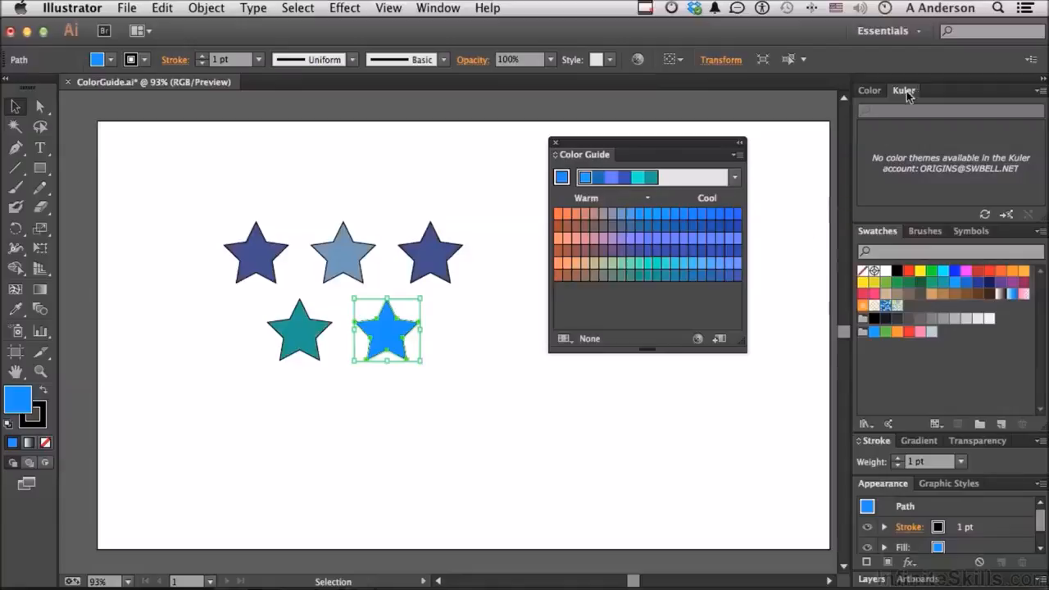
Step: Float the Kuler panel directly beneath the Color Guide and launch the Kuler website from it
left_click_drag(904, 91, 571, 378)
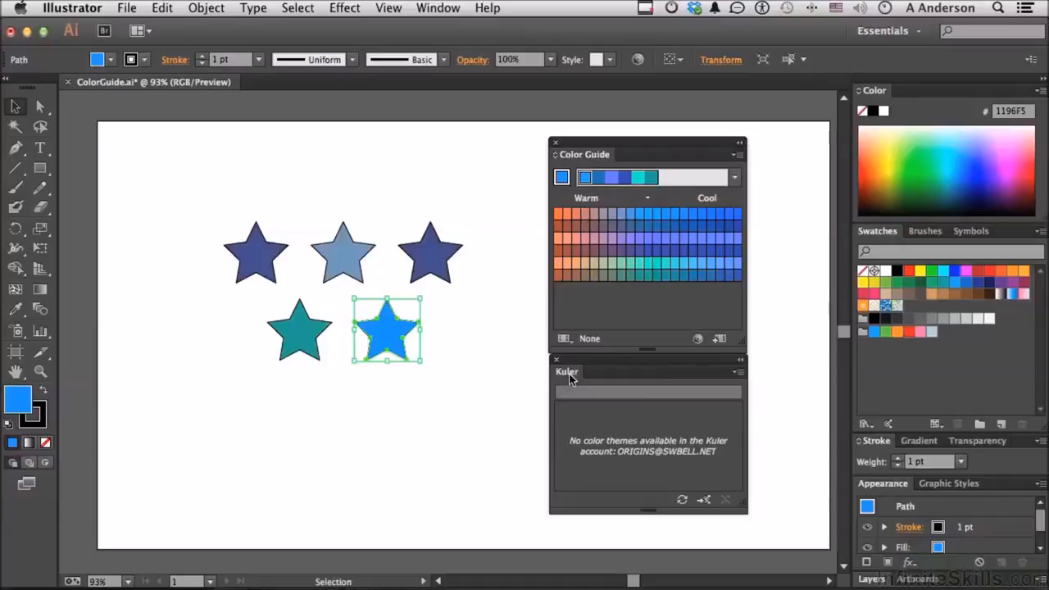
left_click(706, 502)
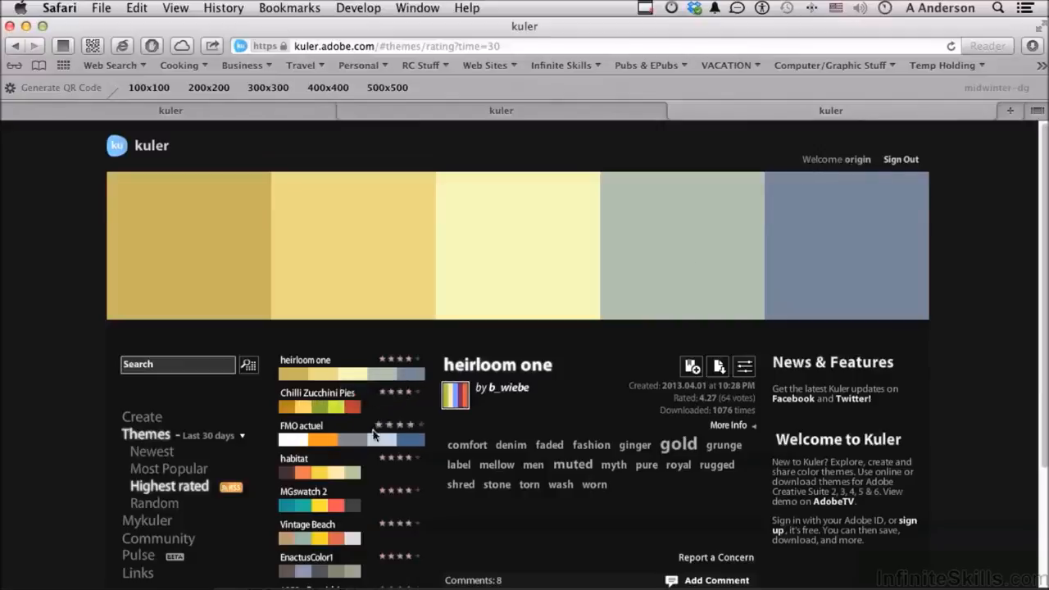
Step: Choose the Chilli Zucchini Pies theme from the highest rated themes and open it for editing its colors
scroll(89, 470, "down", 2)
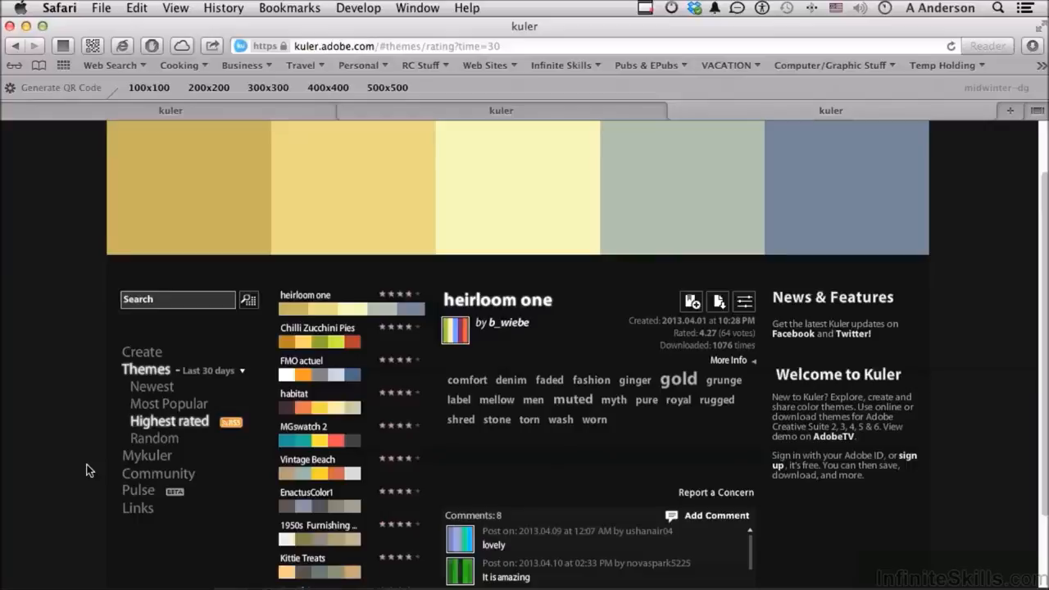
left_click(304, 353)
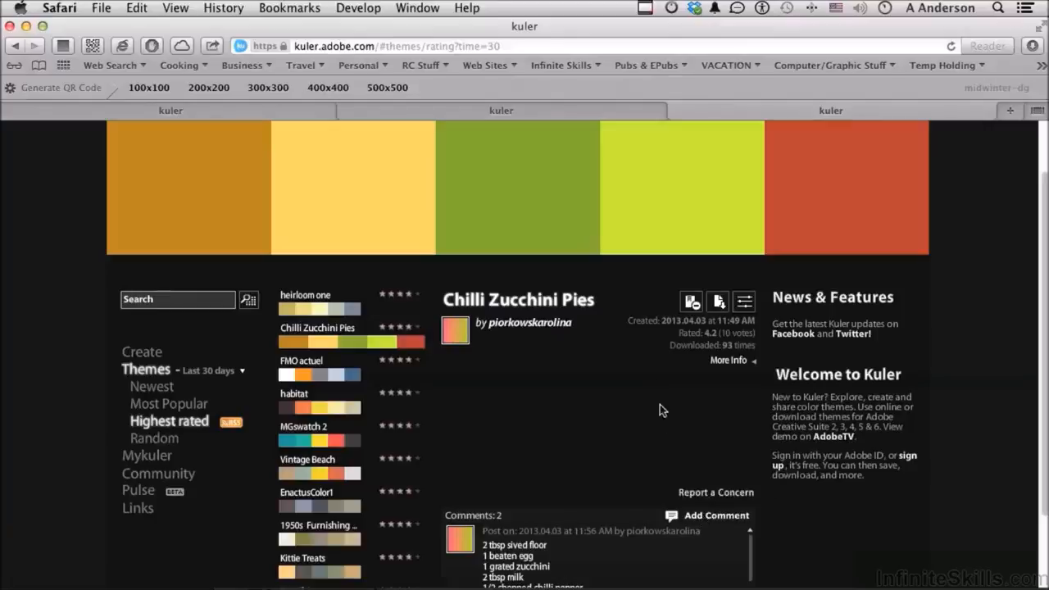
left_click(744, 302)
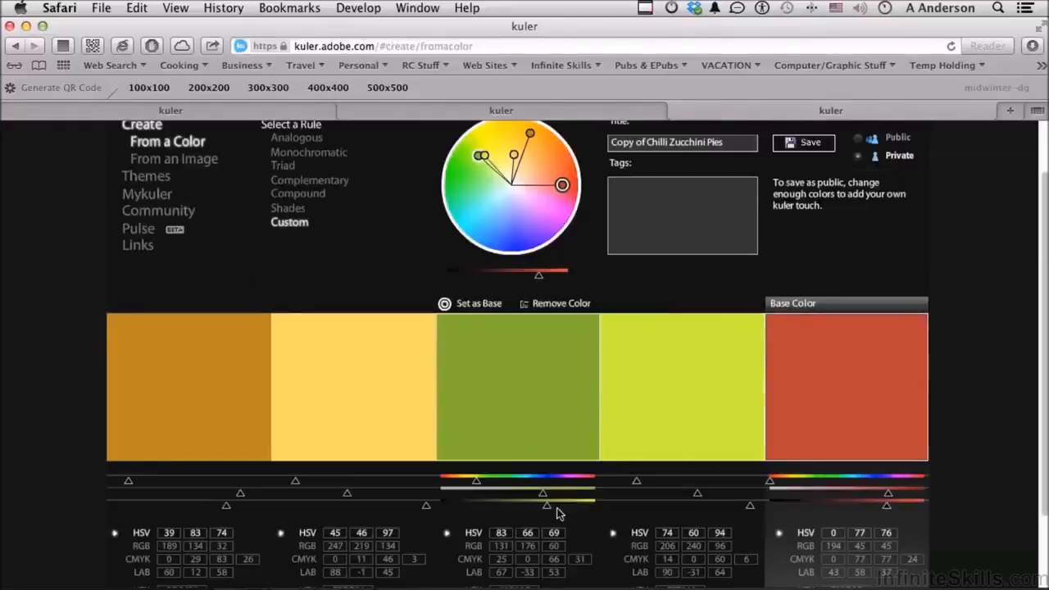
Step: Change the theme's base color to a purple of about HSV 298, 51, 76 on the color wheel, and select the middle green color
left_click_drag(563, 184, 540, 205)
left_click(527, 363)
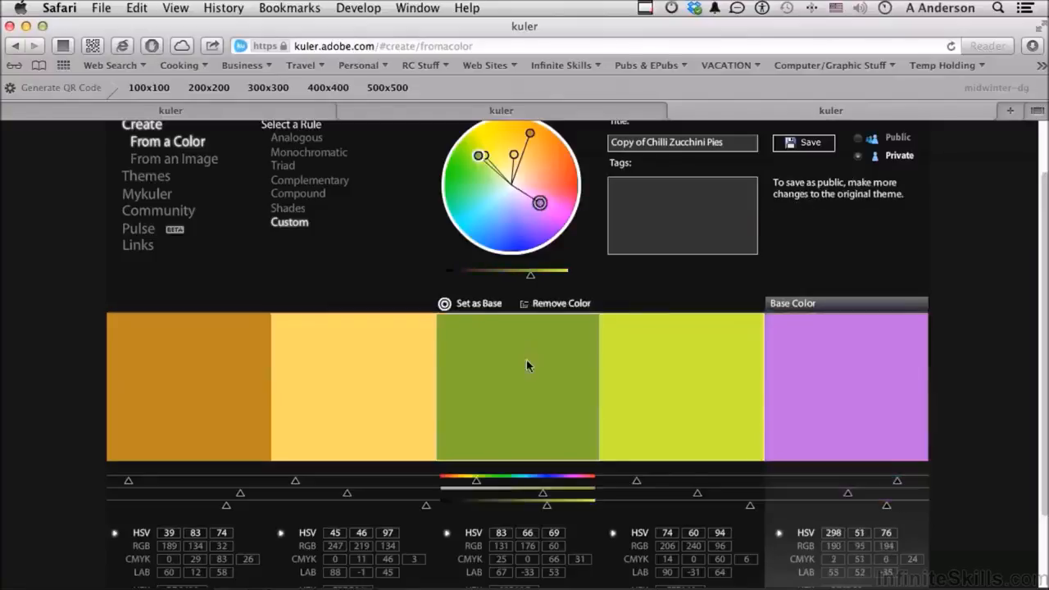
Step: Set the hue of the theme's middle green color to 153 and the hue of the light yellow color to 125
left_click(507, 484)
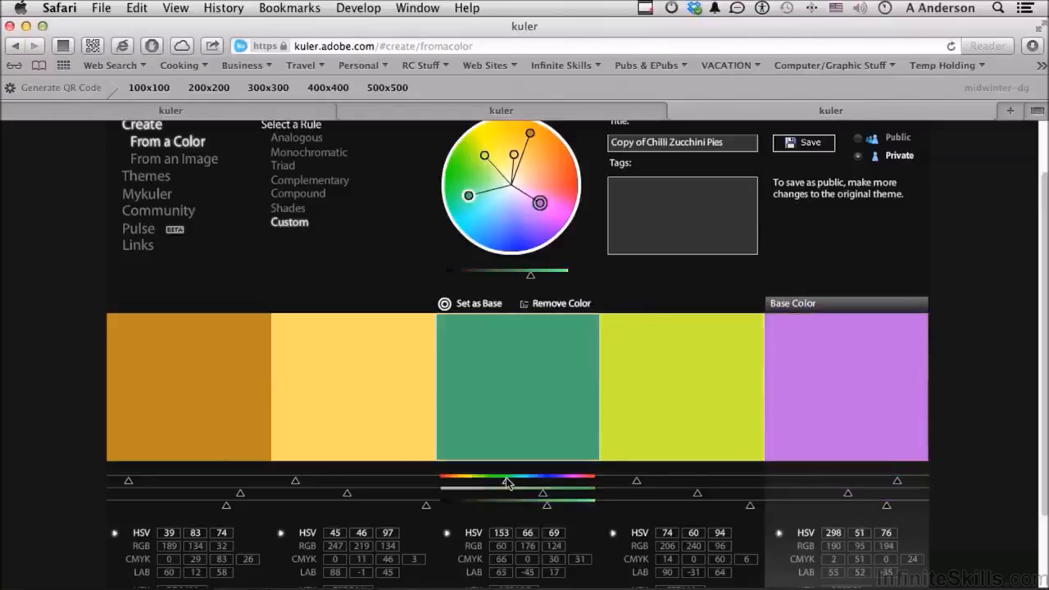
left_click(366, 426)
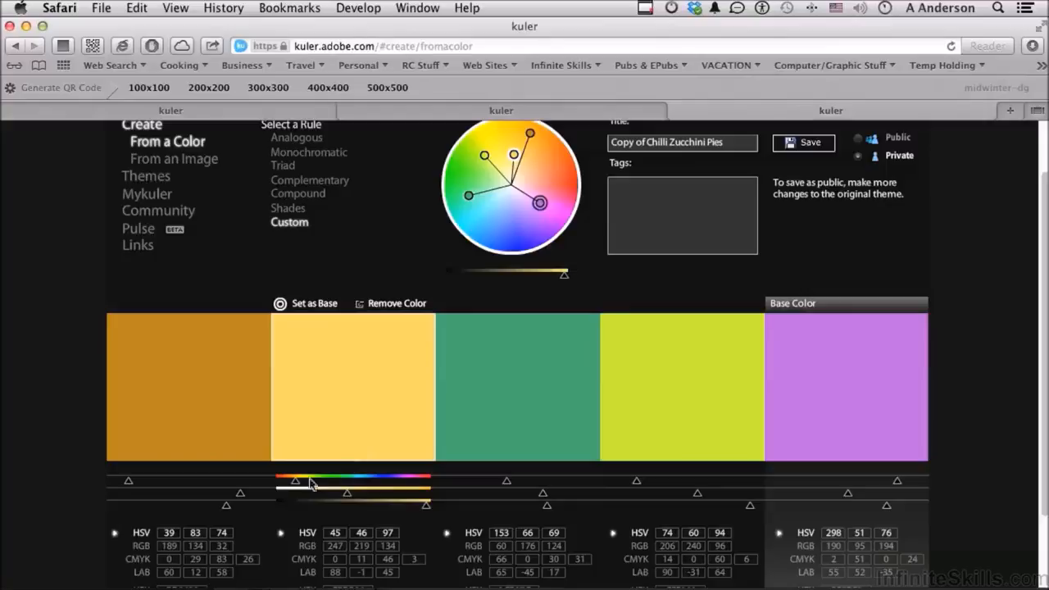
left_click_drag(295, 481, 331, 485)
Step: Change the theme's purple base color to a magenta of about HSV 319, 70, 76 on the color wheel
left_click(203, 410)
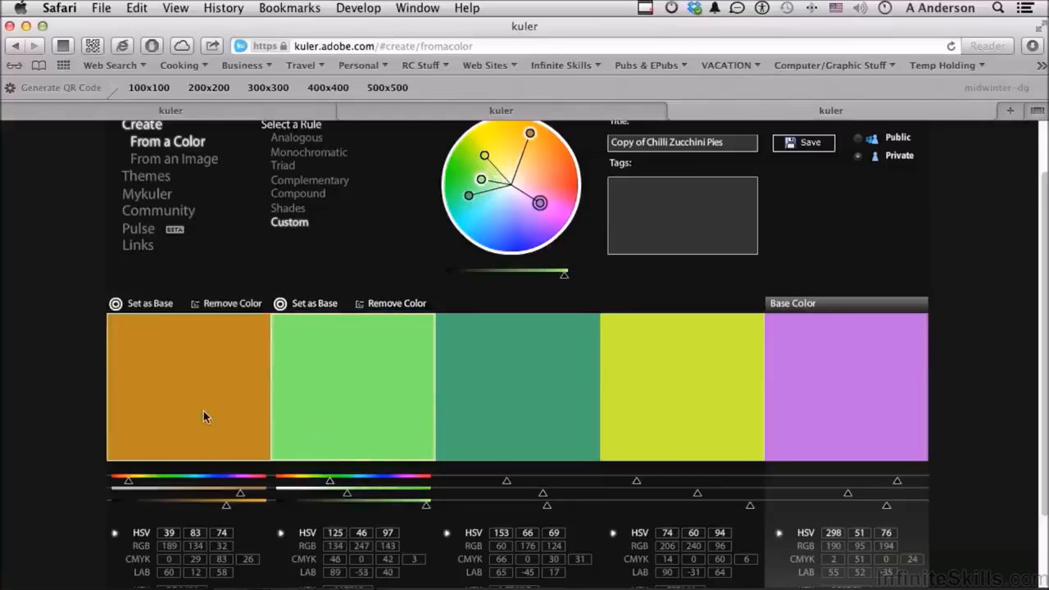
mouse_move(539, 205)
left_mouse_down()
mouse_move(514, 238)
mouse_move(544, 230)
mouse_move(555, 203)
left_mouse_up()
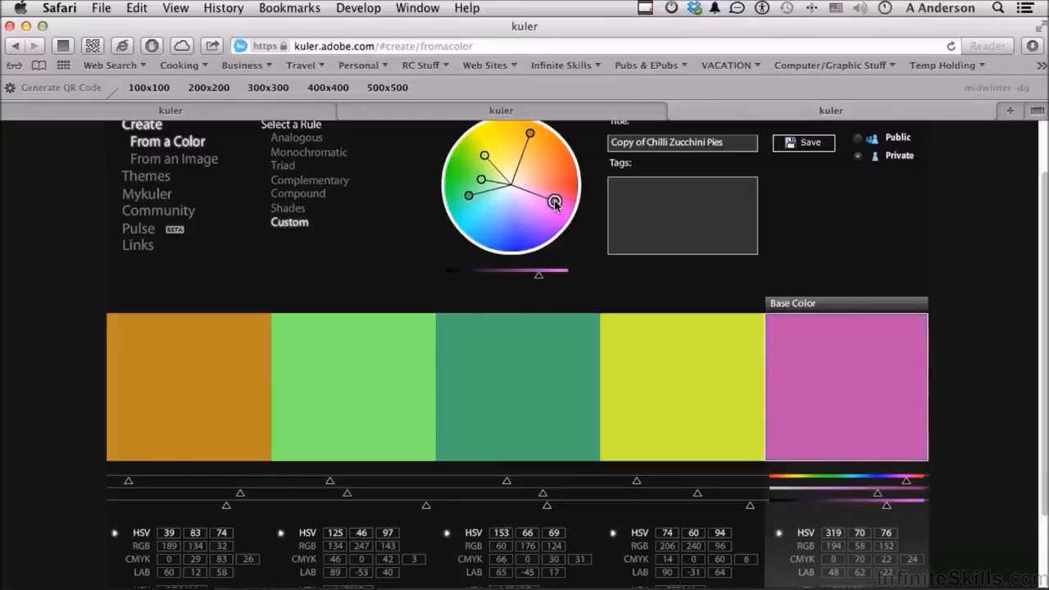
Step: Replace "Copy of" in the Chilli Zucchini Pies theme title with the owner's first name in possessive form, and save the theme
scroll(555, 204, "up", 2)
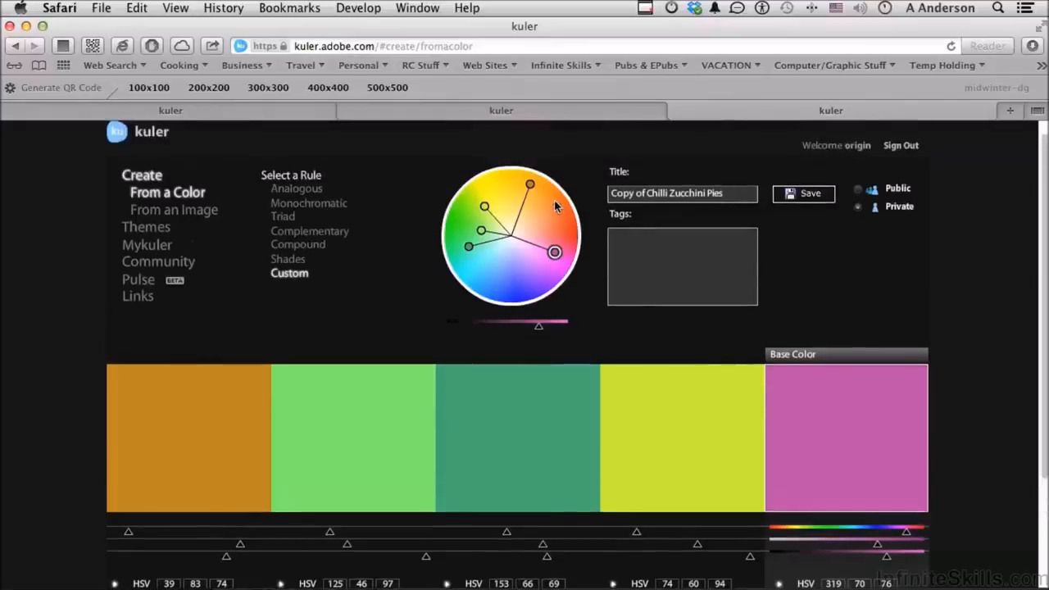
left_click(642, 194)
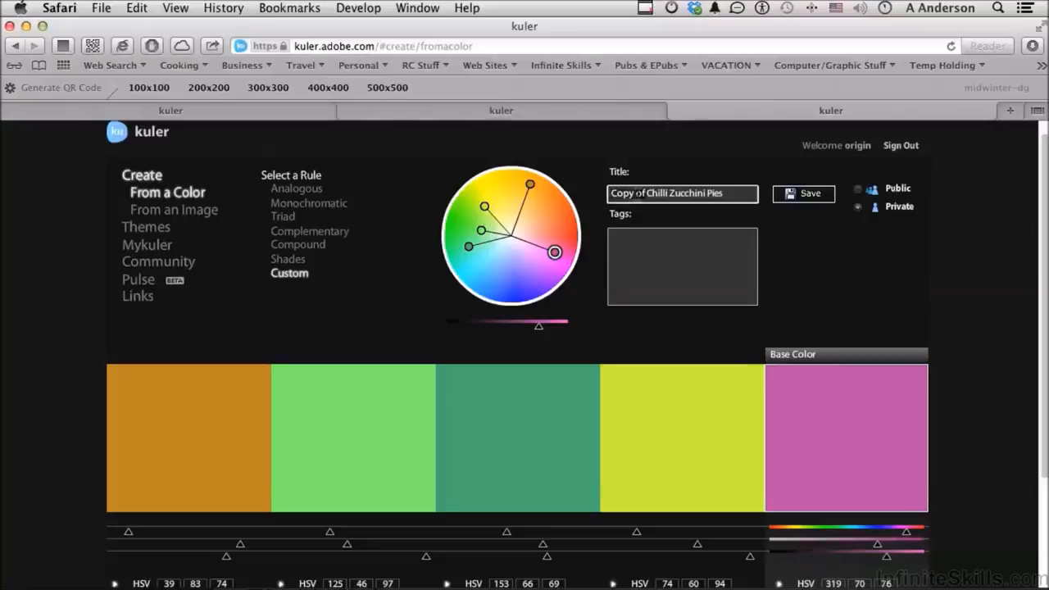
key("BackSpace")
key("BackSpace")
key("BackSpace")
key("BackSpace")
key("BackSpace")
key("BackSpace")
key("BackSpace")
type("Andys")
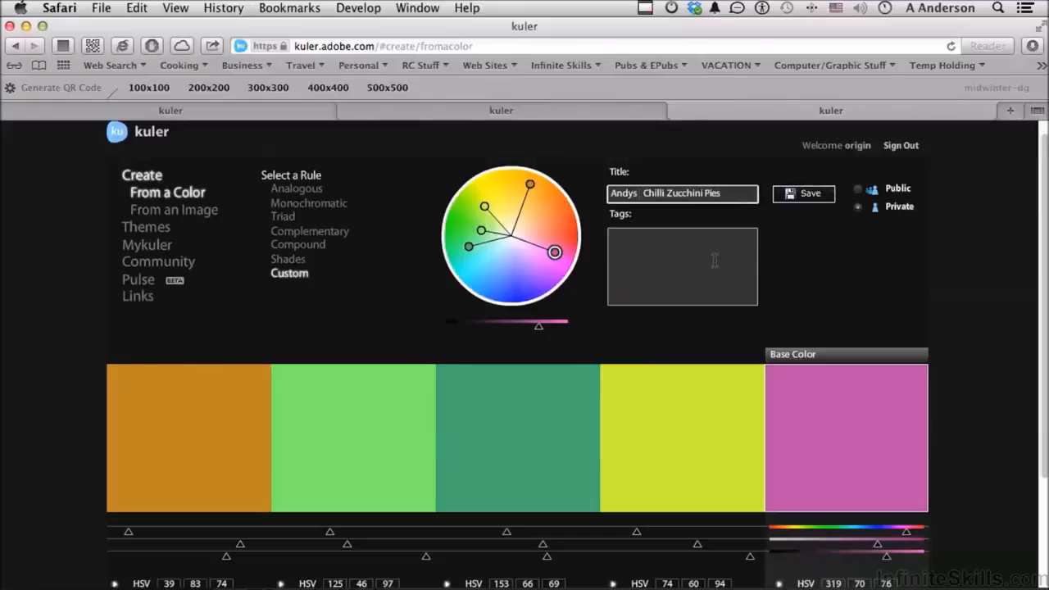
left_click(794, 195)
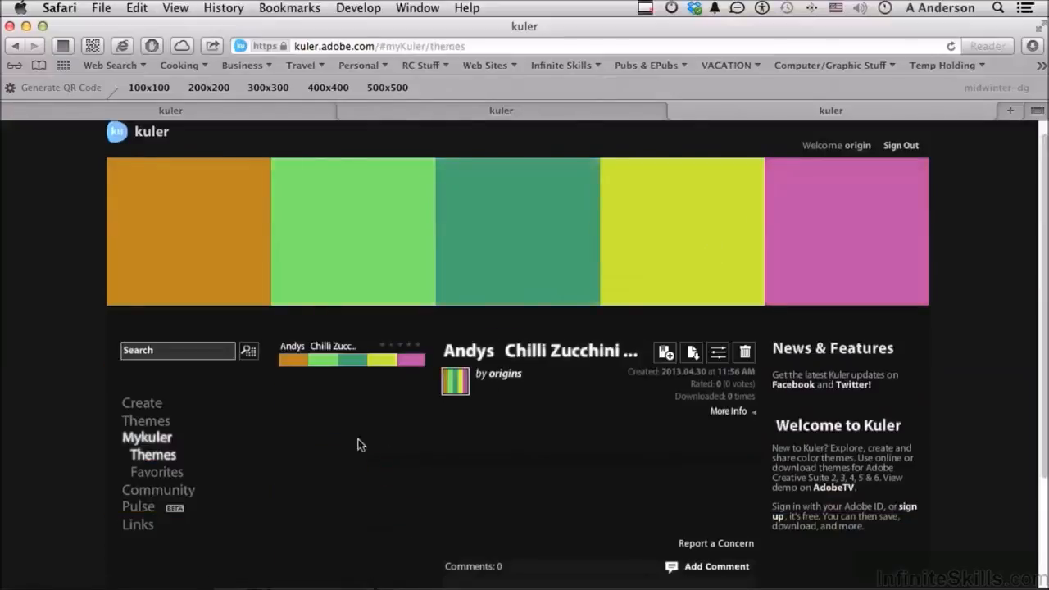
Step: View the favorite themes in Mykuler, and switch to Illustrator to refresh the themes in the Kuler panel
left_click(170, 474)
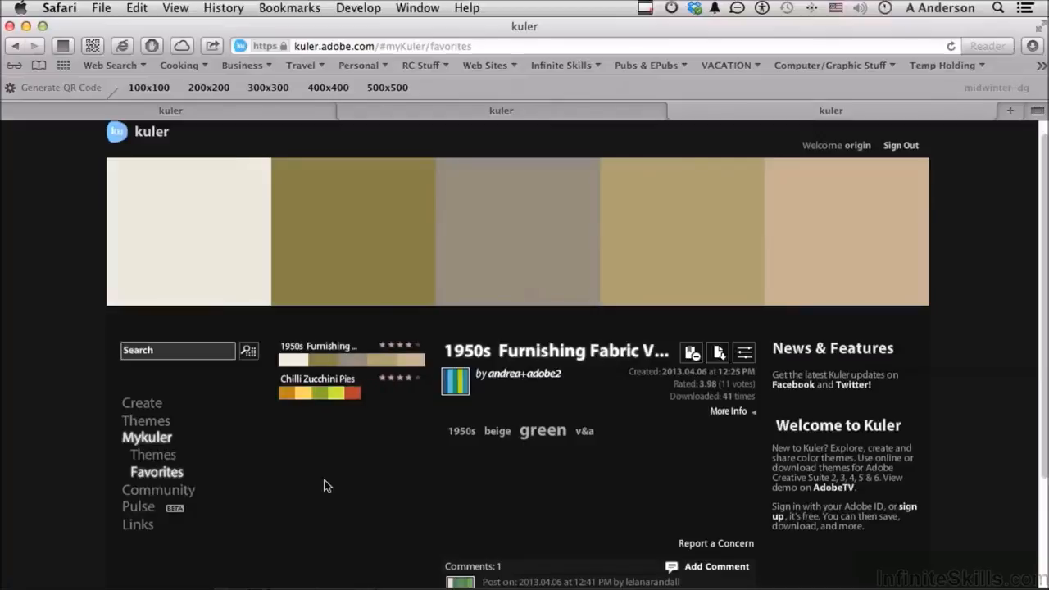
key("super+Tab")
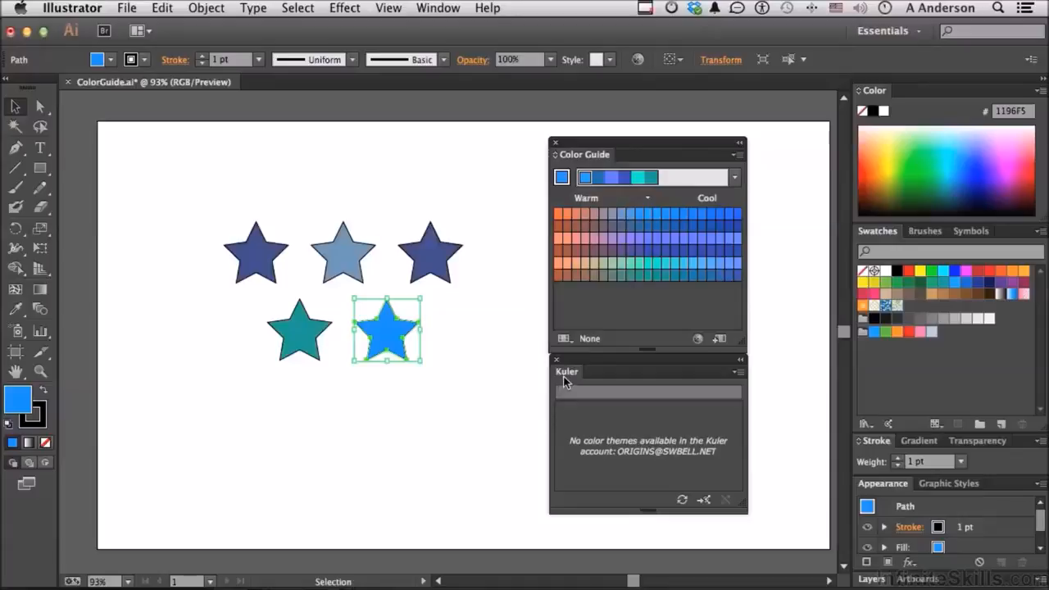
left_click(684, 501)
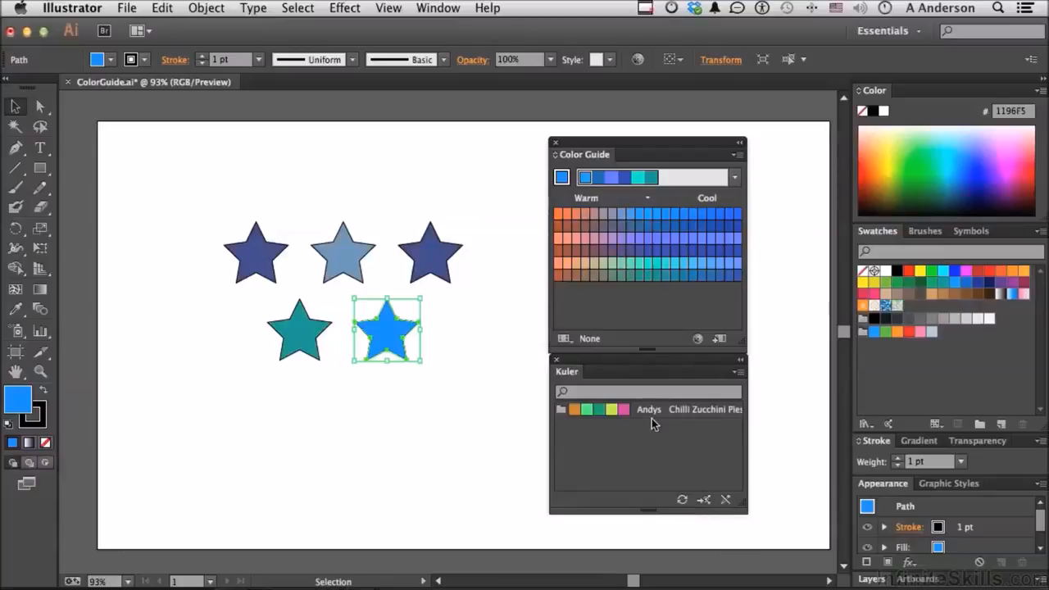
Step: Launch the Kuler website from the Kuler panel and download the highest rated habitat theme as an Adobe Swatch Exchange file
left_click(702, 500)
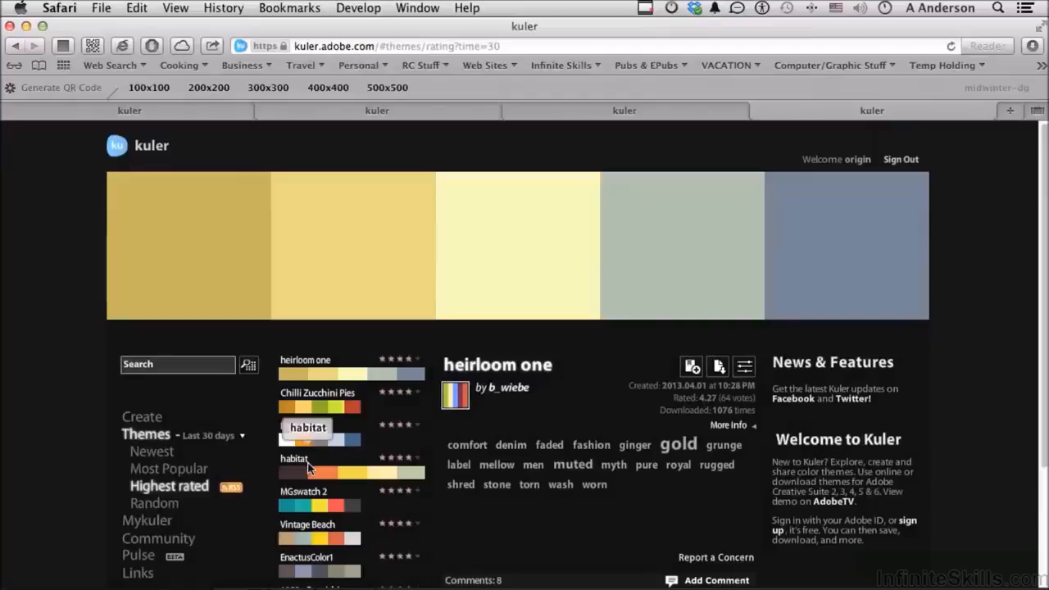
left_click(182, 489)
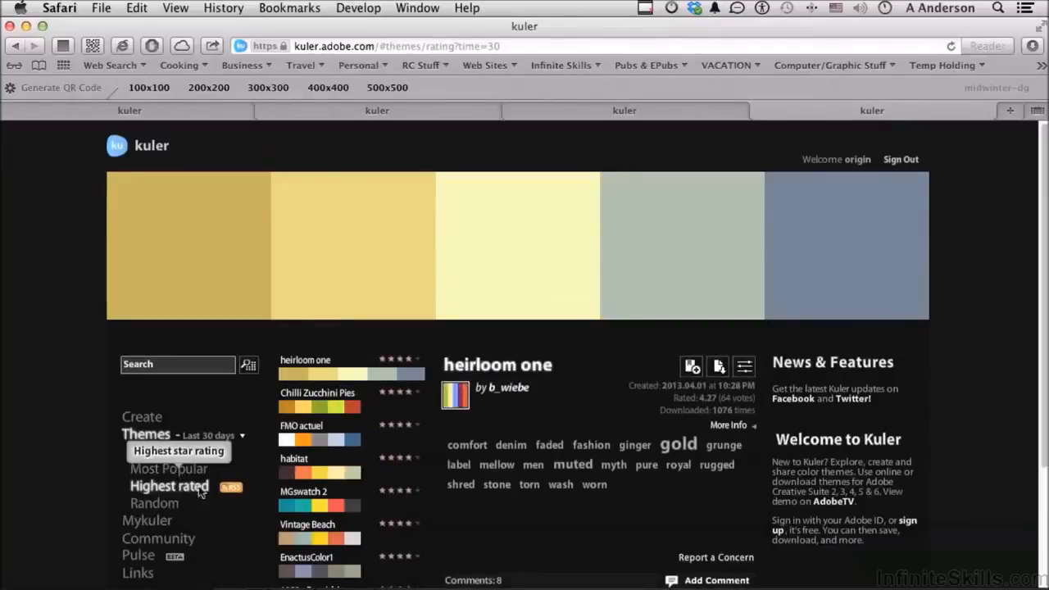
left_click(305, 475)
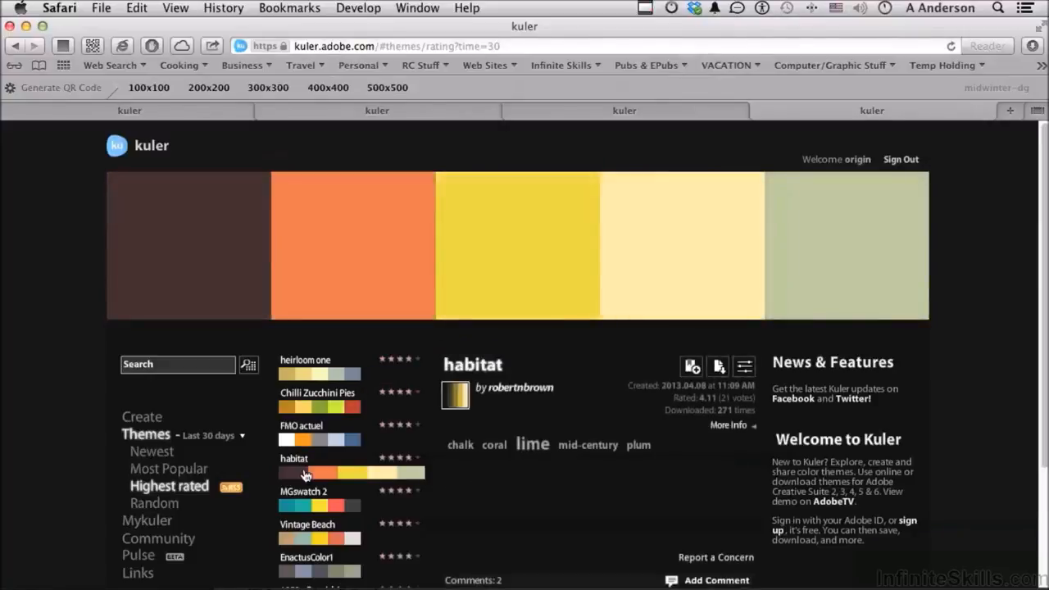
left_click(720, 375)
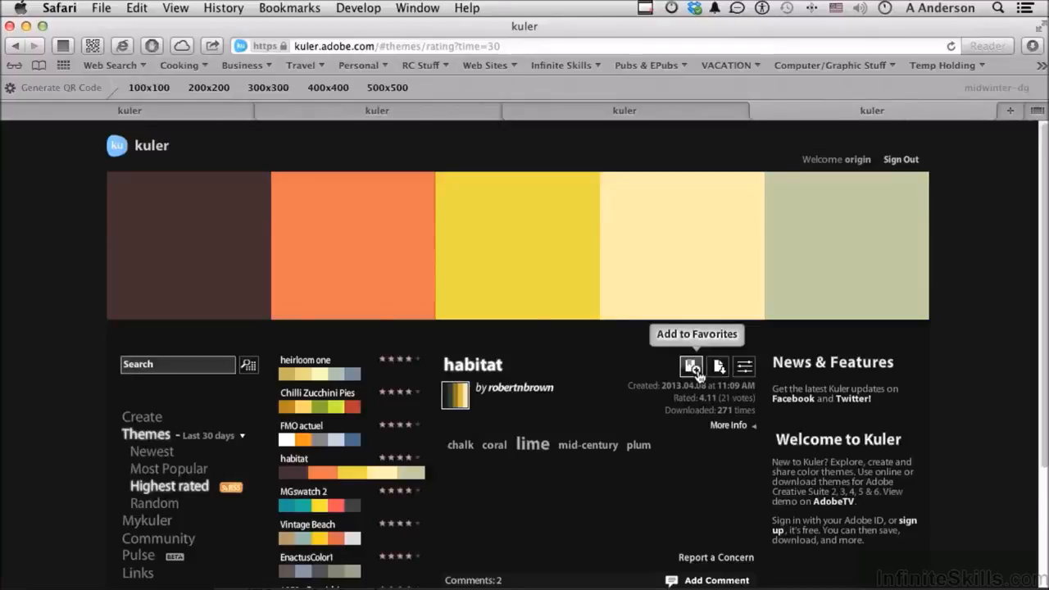
Step: Switch back to Illustrator and view the swatch library choices, down to Other Library, without loading one
key("super+Tab")
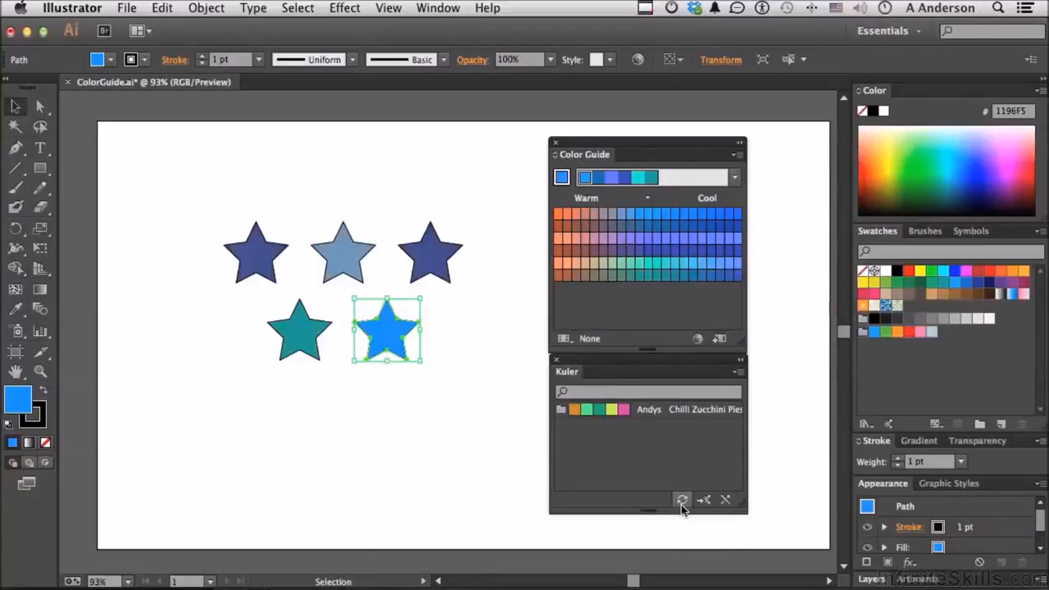
left_click(1040, 232)
mouse_move(947, 545)
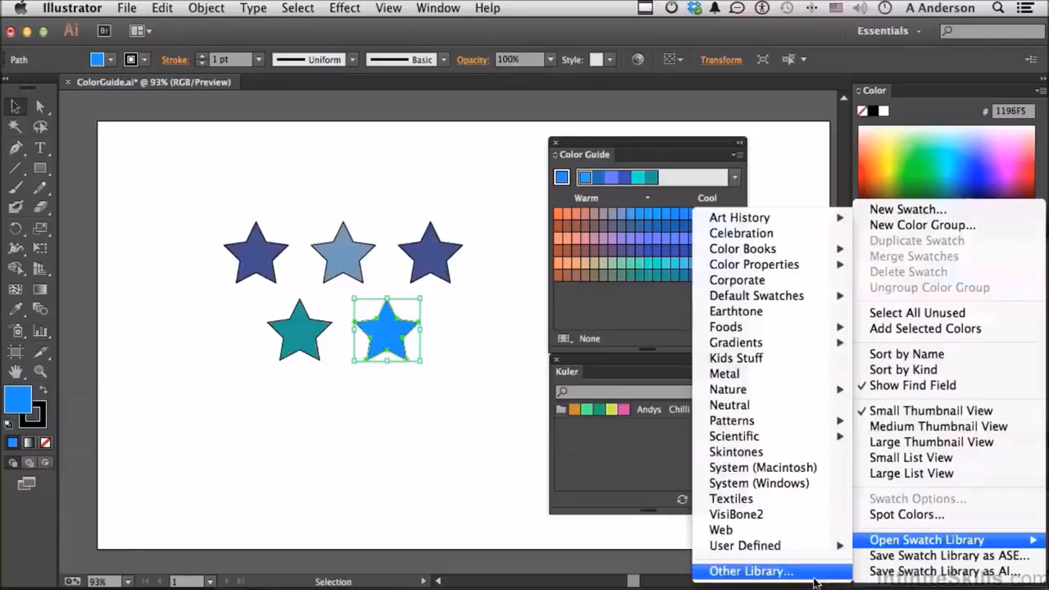
left_click(625, 533)
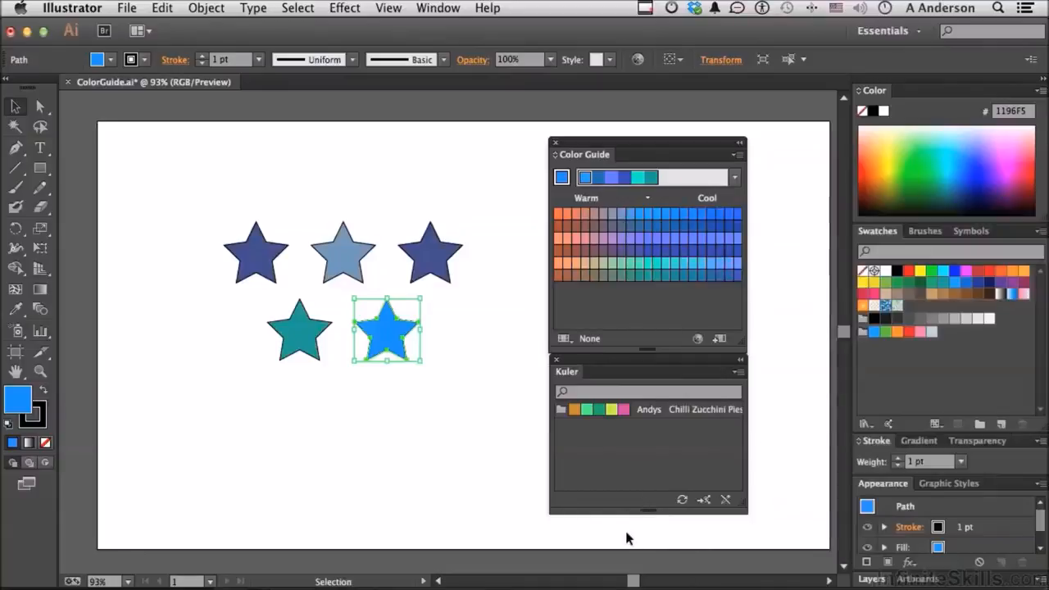